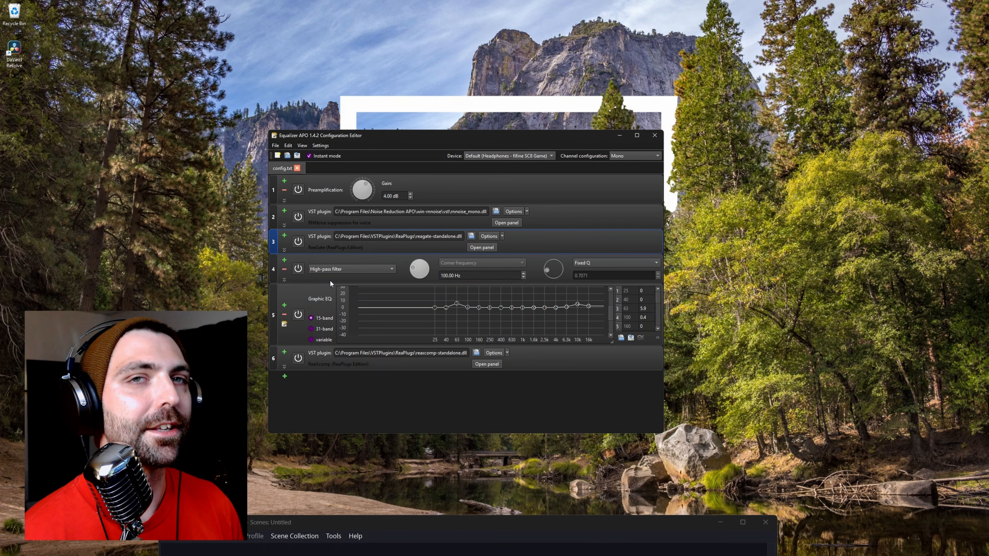
- Switch off the RNNoise suppression plugin, the ReaGate plugin and the high-pass filter
{"action": "left_click", "coordinate": [298, 217]}
{"action": "left_click", "coordinate": [298, 241]}
{"action": "left_click", "coordinate": [299, 268]}
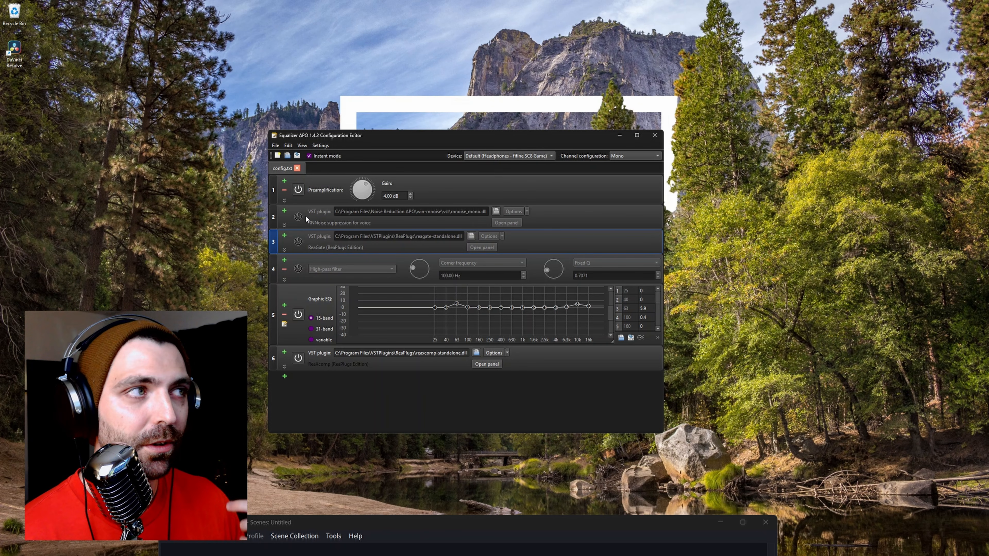
- Switch the RNNoise suppression plugin, the ReaGate plugin and the high-pass filter back on
{"action": "left_click", "coordinate": [298, 216]}
{"action": "left_click", "coordinate": [298, 241]}
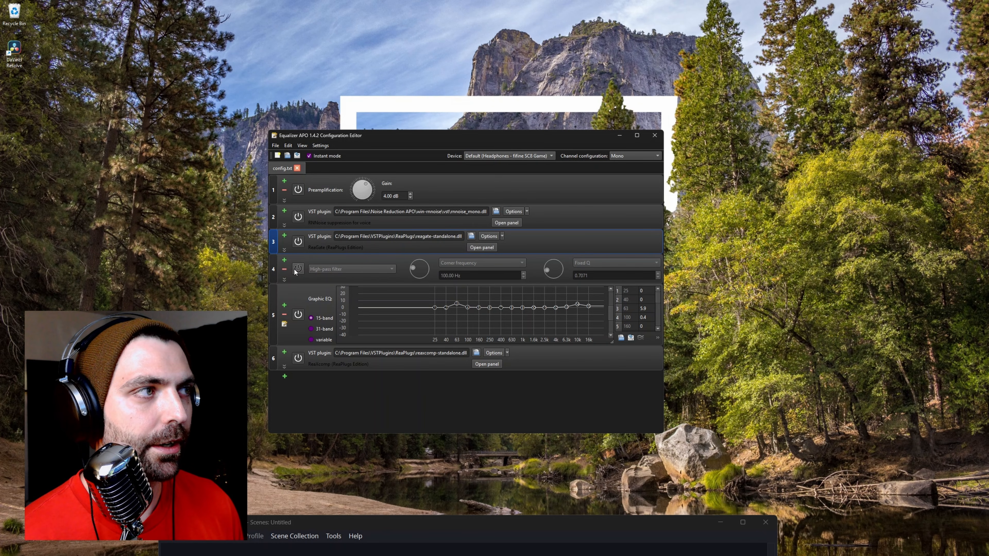
{"action": "left_click", "coordinate": [298, 268]}
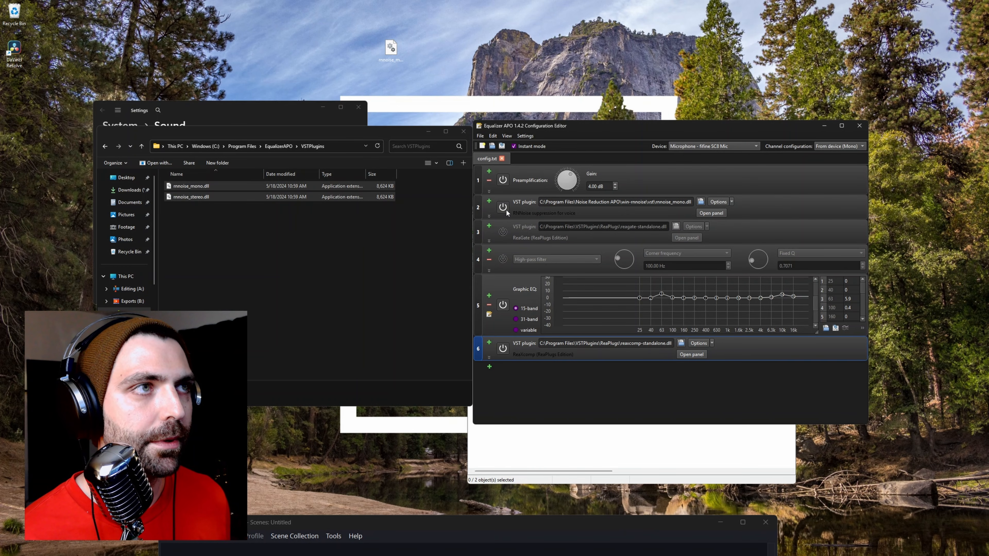
- Bypass the RNNoise plugin as well, and re-enable it together with ReaGate and the high-pass filter
{"action": "left_click", "coordinate": [503, 206]}
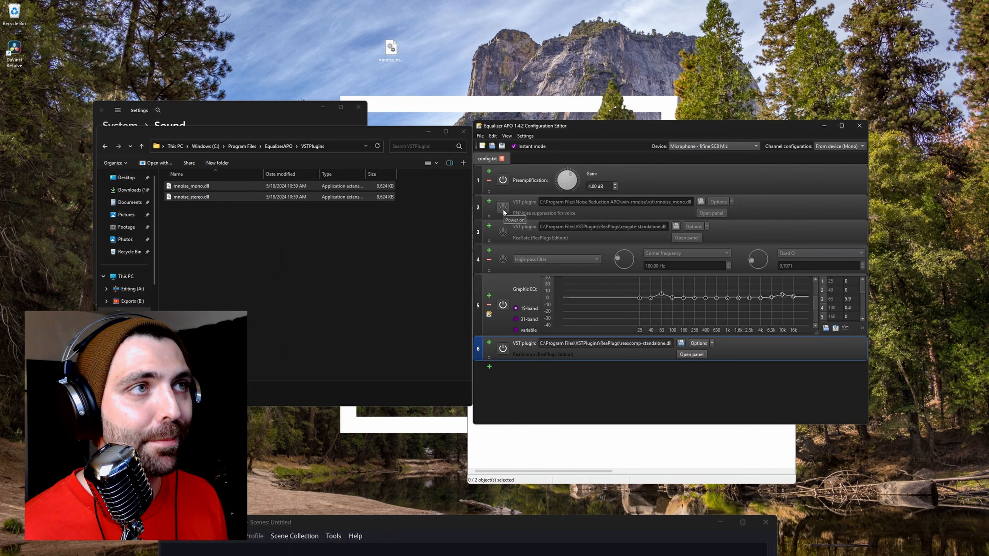
{"action": "left_click", "coordinate": [503, 209]}
{"action": "left_click", "coordinate": [502, 231]}
{"action": "left_click", "coordinate": [502, 258]}
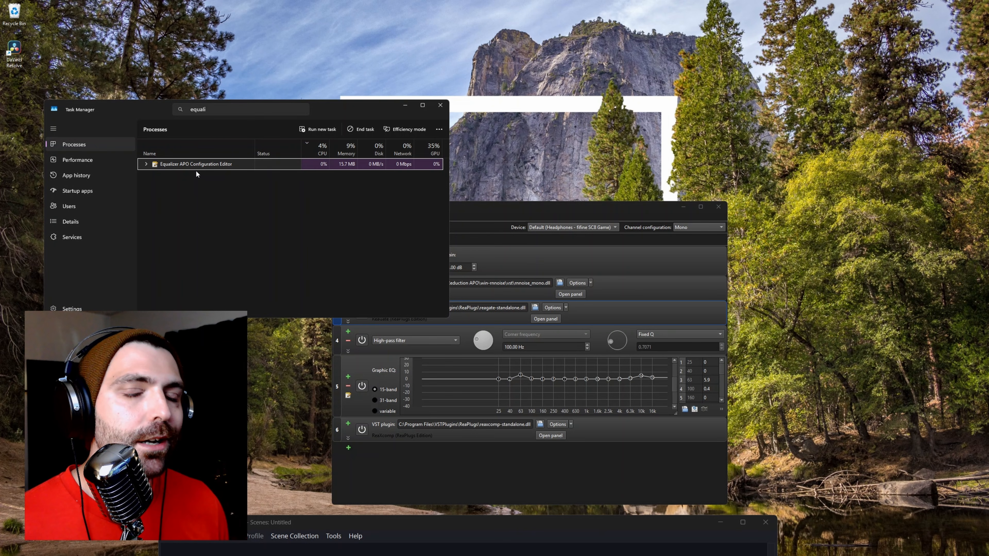
- Switch to the browser and examine the features, installation and usage sections on equalizerapo.com
{"action": "left_click_drag", "start_coordinate": [506, 201], "coordinate": [642, 107]}
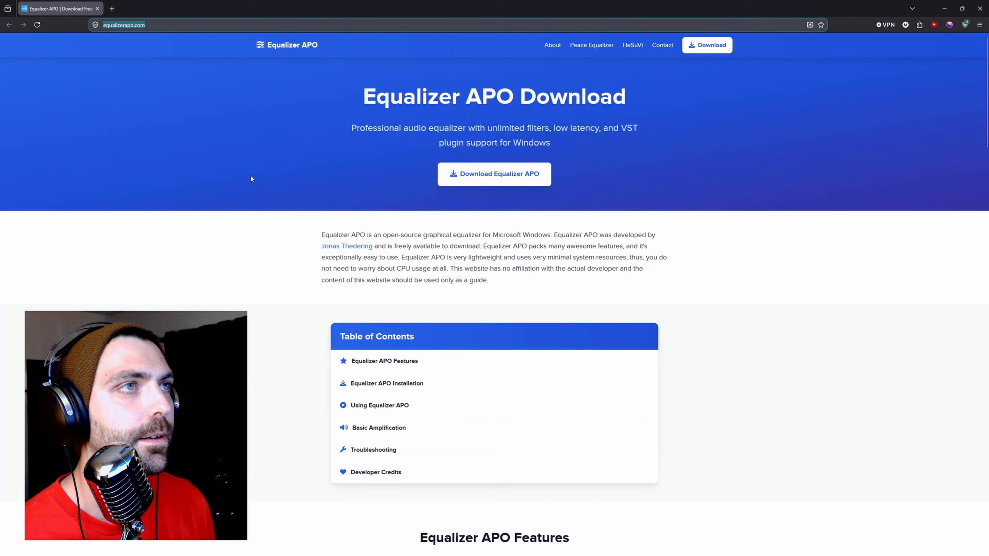
{"action": "left_click", "coordinate": [250, 179]}
{"action": "scroll", "coordinate": [220, 245], "scroll_direction": "down", "scroll_amount": 5}
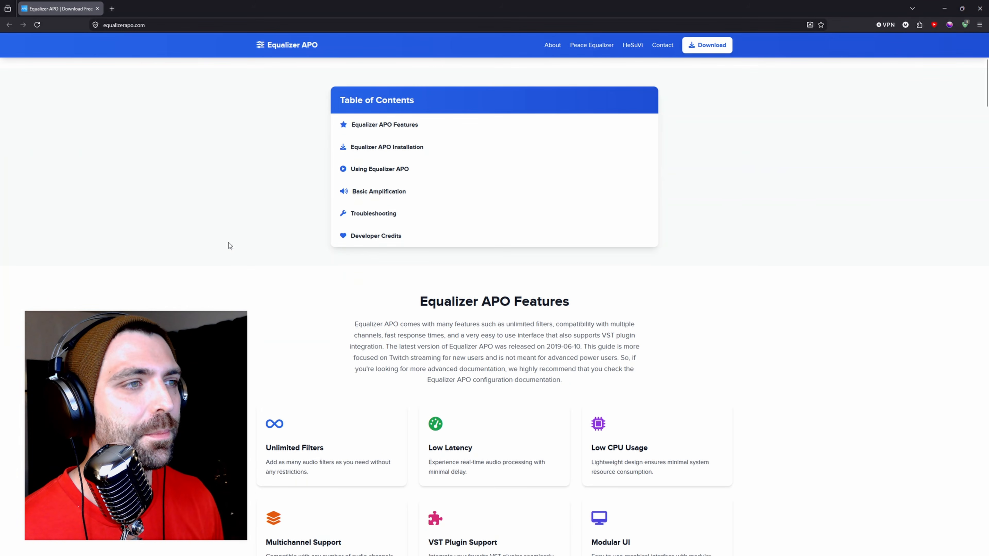
{"action": "scroll", "coordinate": [229, 245], "scroll_direction": "down", "scroll_amount": 15}
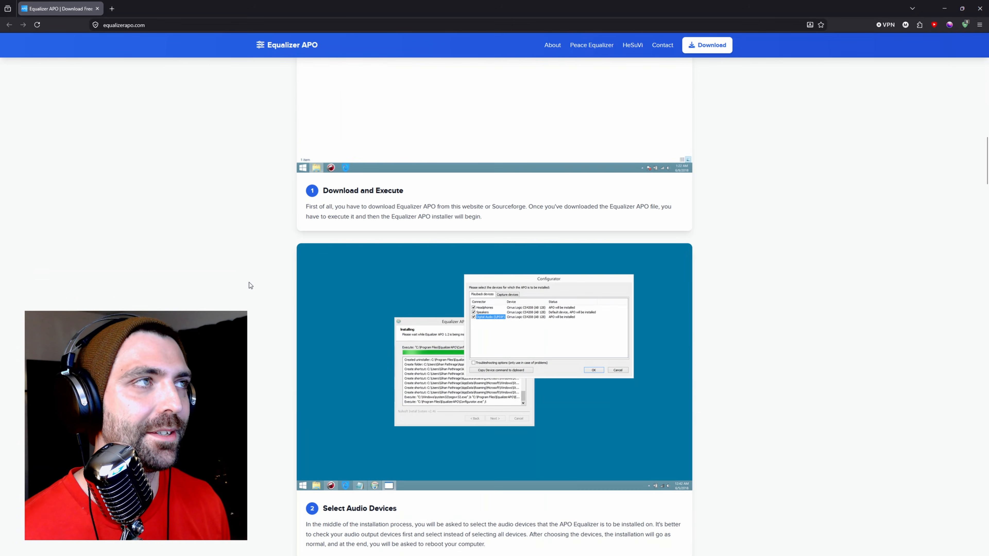
{"action": "scroll", "coordinate": [248, 282], "scroll_direction": "down", "scroll_amount": 6}
{"action": "scroll", "coordinate": [168, 263], "scroll_direction": "down", "scroll_amount": 3}
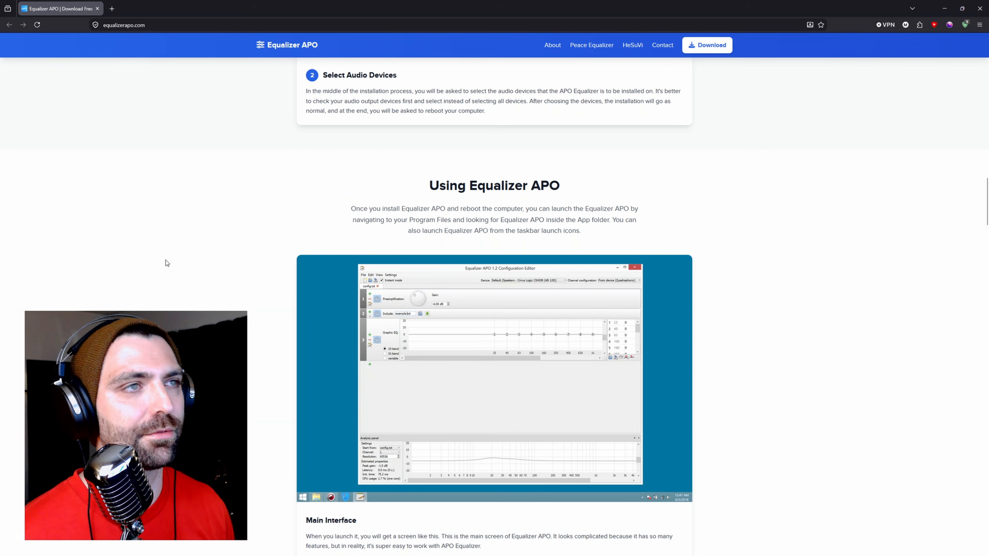
{"action": "scroll", "coordinate": [722, 181], "scroll_direction": "up", "scroll_amount": 10}
{"action": "scroll", "coordinate": [683, 199], "scroll_direction": "down", "scroll_amount": 4}
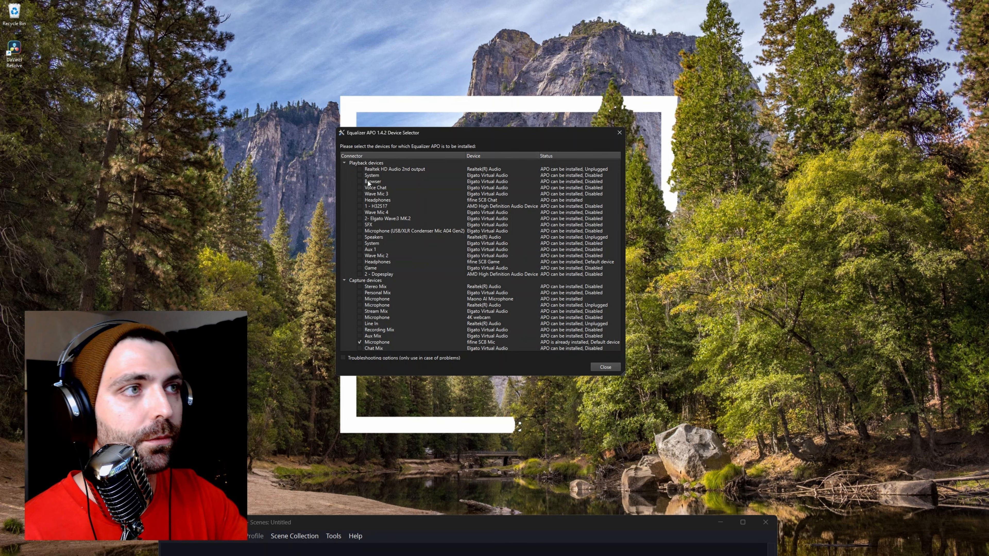
- Collapse the playback devices in the Device Selector and check the fifine SC8 Mic among the capture devices
{"action": "left_click", "coordinate": [348, 163]}
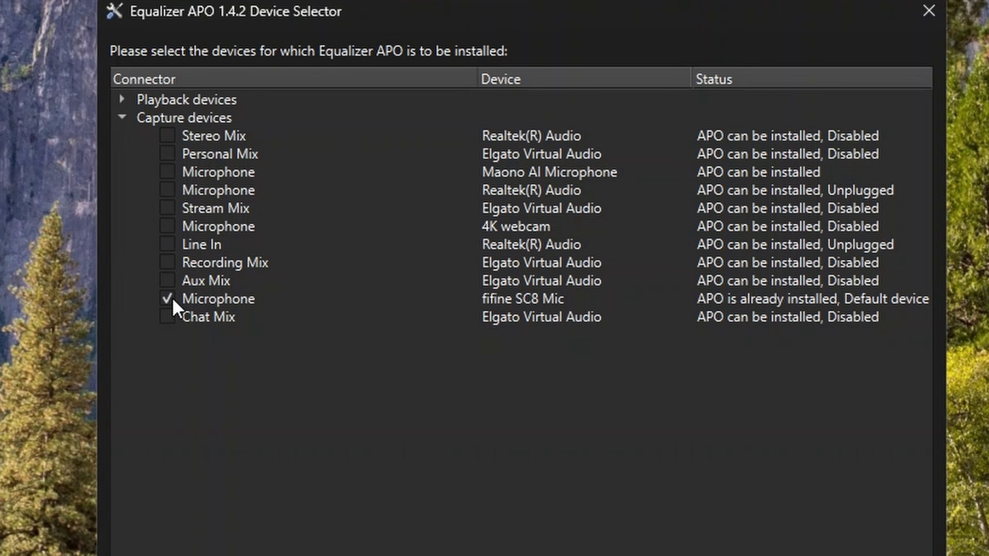
{"action": "left_click", "coordinate": [360, 231]}
{"action": "left_click", "coordinate": [359, 231]}
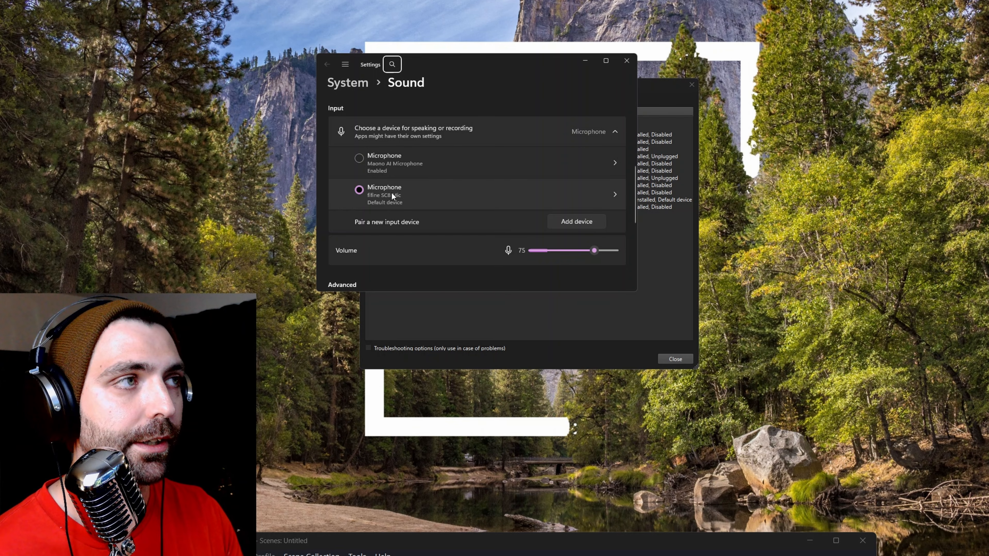
- Place the Windows Sound settings beside the Device Selector, keep the fifine SC8 Mic checked, and close the selector
{"action": "left_click_drag", "start_coordinate": [465, 65], "coordinate": [225, 60]}
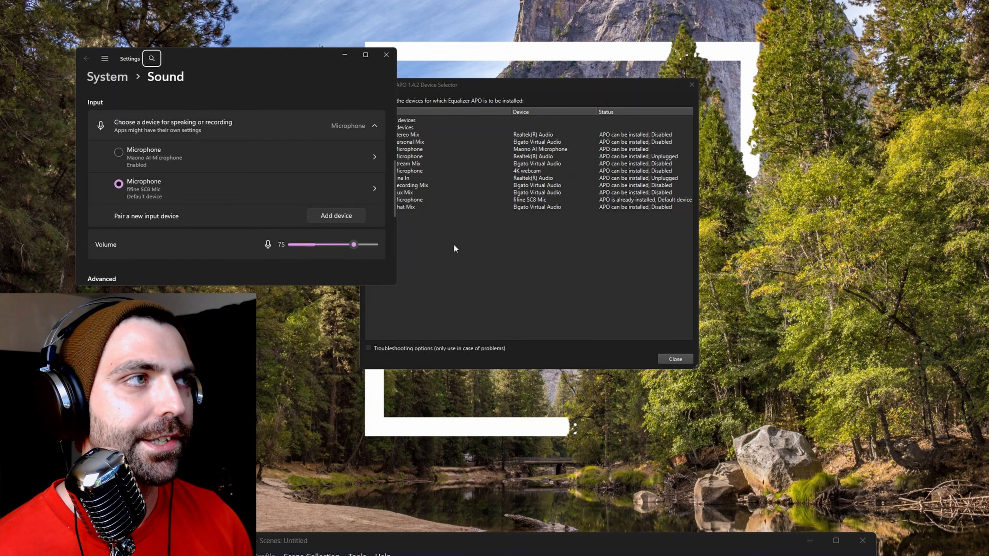
{"action": "left_click", "coordinate": [426, 250]}
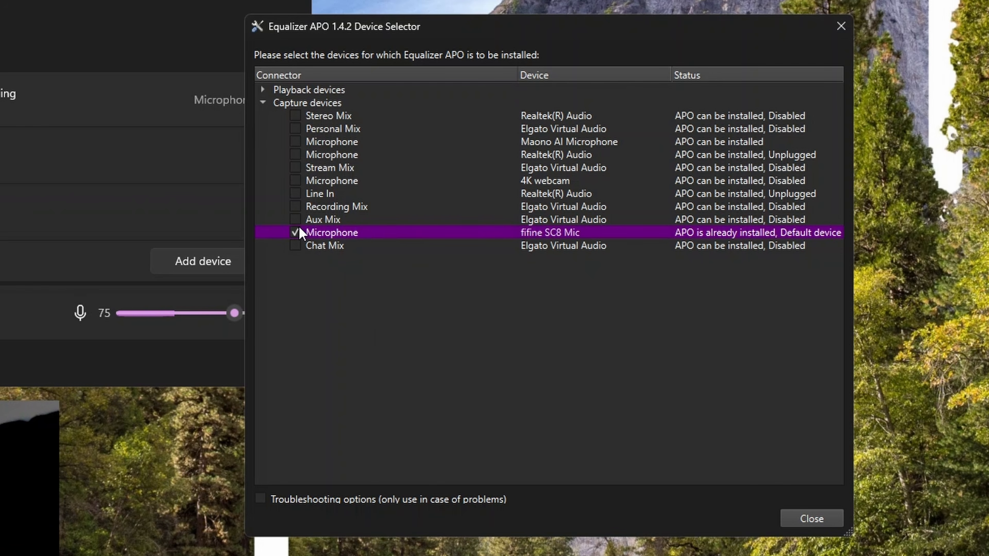
{"action": "left_click", "coordinate": [387, 199]}
{"action": "left_click", "coordinate": [388, 199]}
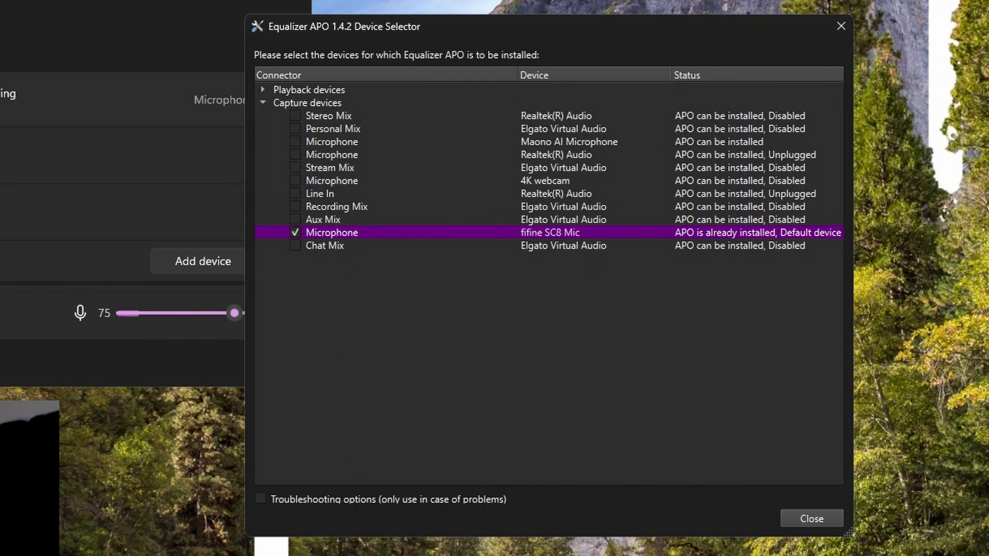
{"action": "left_click", "coordinate": [811, 519]}
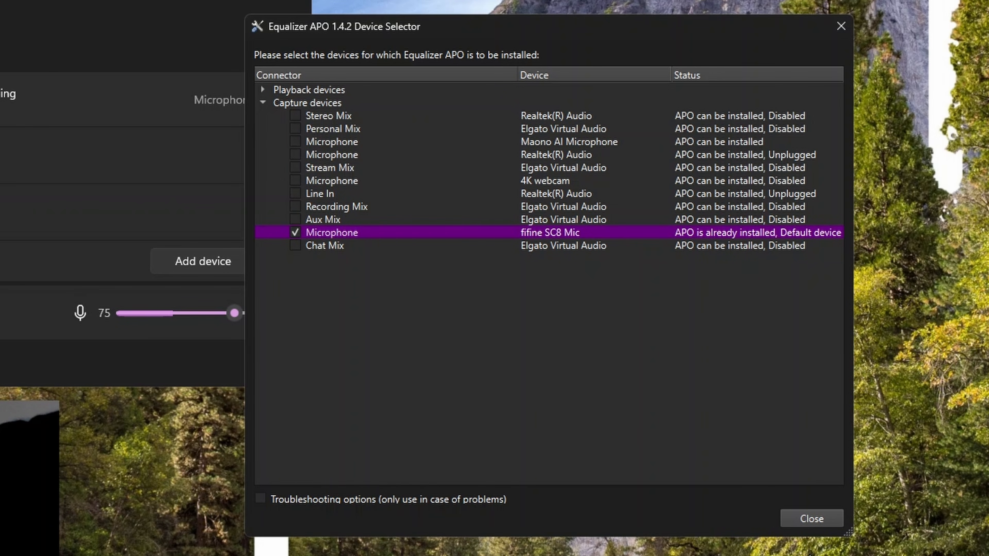
- Launch the Equalizer APO Configuration Editor by searching for "apo" and decline running the Device Selector
{"action": "type", "text": "apo"}
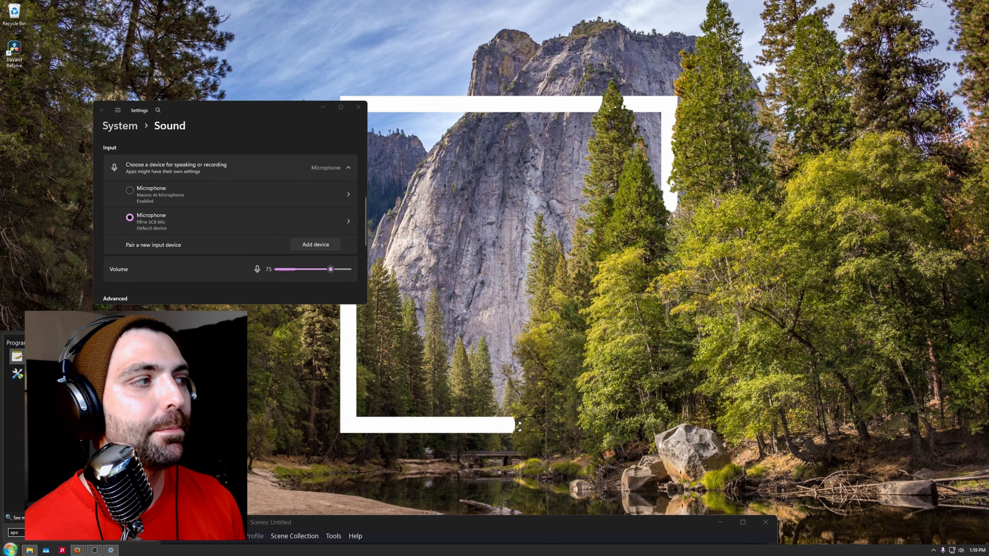
{"action": "key", "text": "Return"}
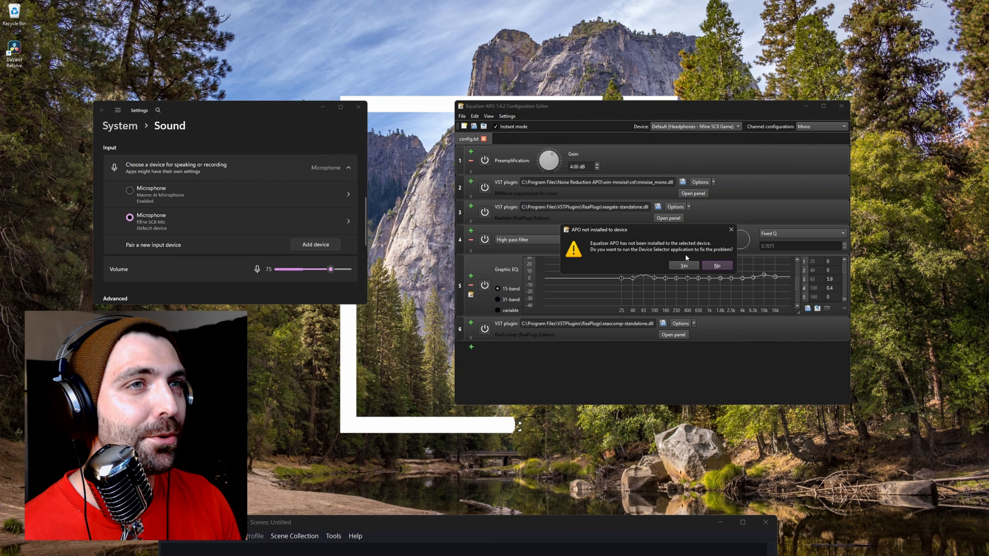
{"action": "left_click", "coordinate": [687, 266]}
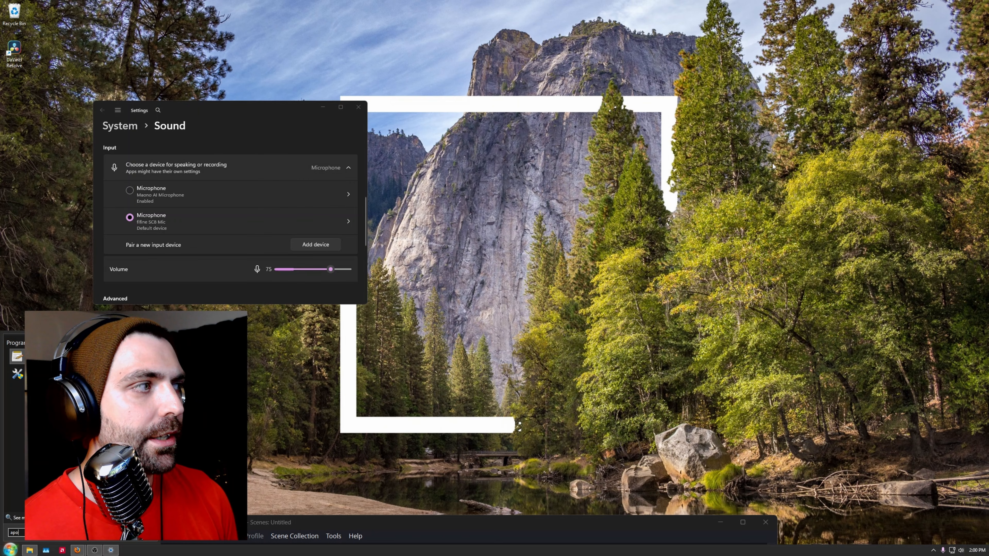
{"action": "key", "text": "Return"}
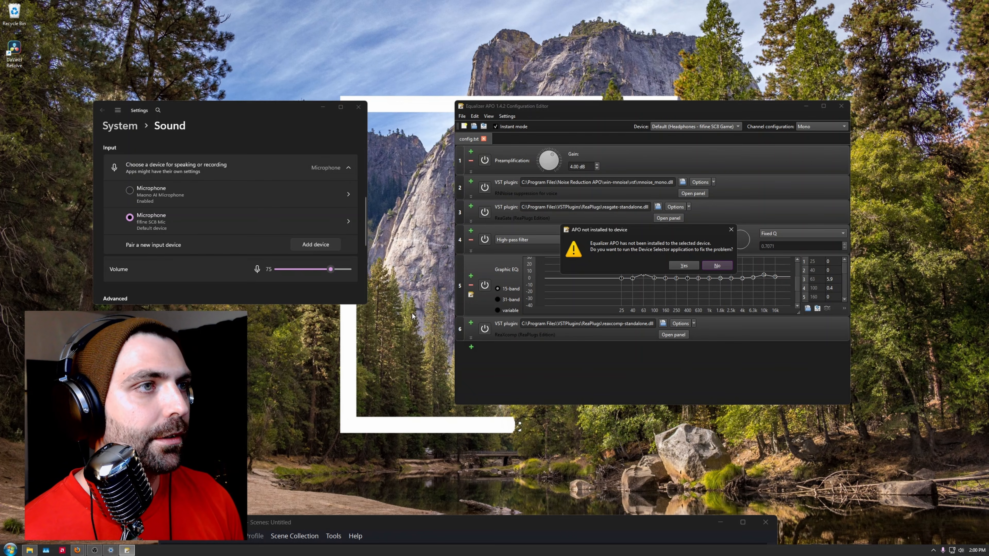
{"action": "left_click", "coordinate": [718, 265]}
{"action": "left_click", "coordinate": [694, 128]}
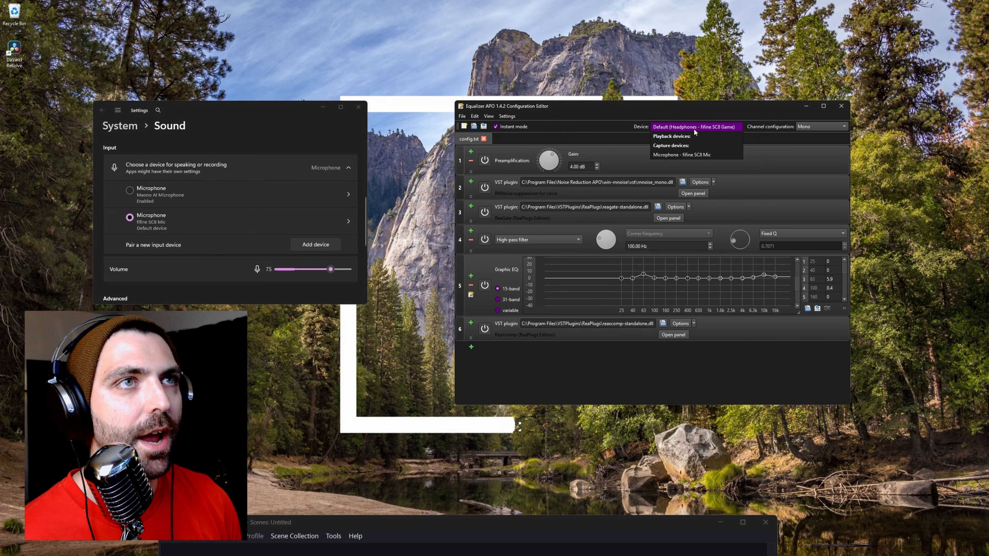
{"action": "left_click", "coordinate": [662, 129]}
{"action": "left_click", "coordinate": [623, 61]}
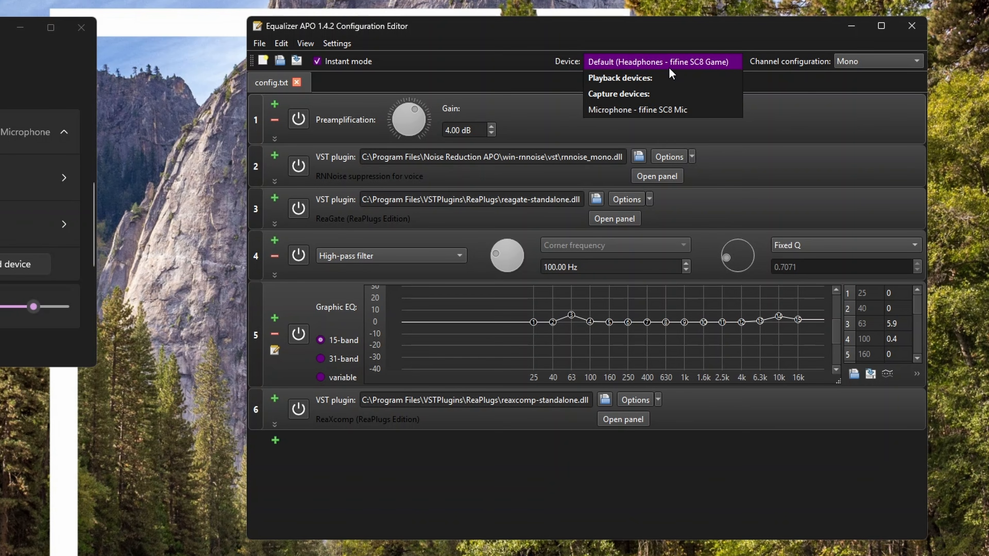
{"action": "left_click", "coordinate": [649, 63]}
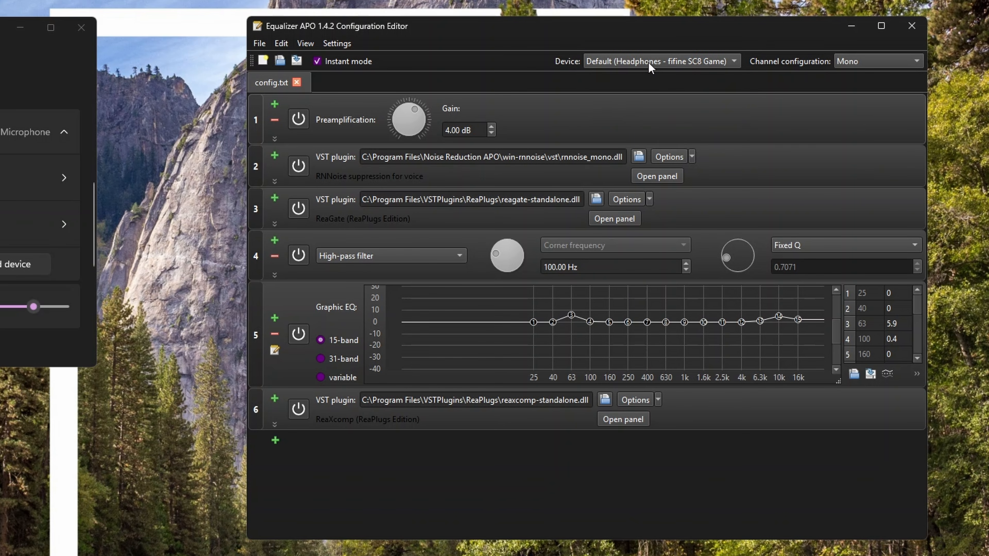
{"action": "left_click", "coordinate": [626, 62]}
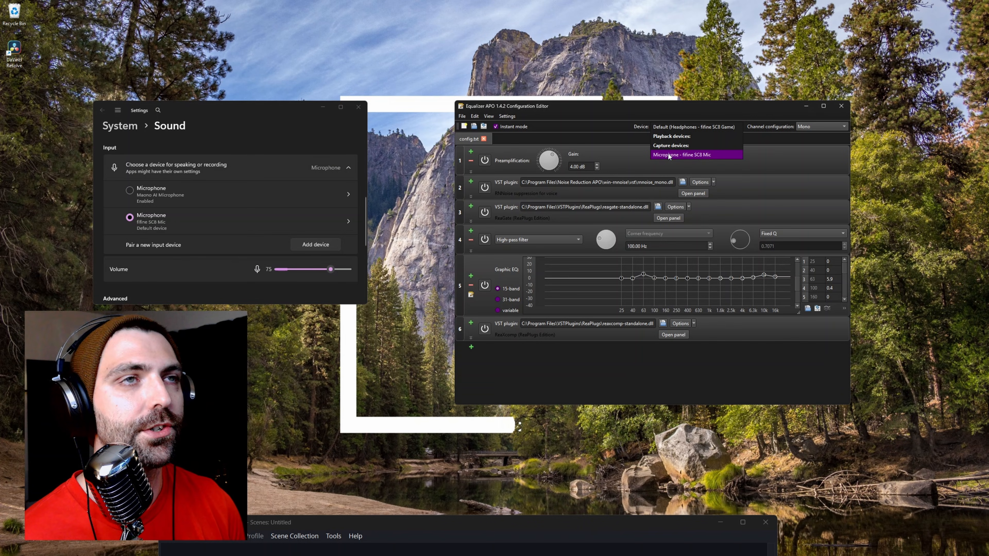
{"action": "left_click", "coordinate": [672, 155]}
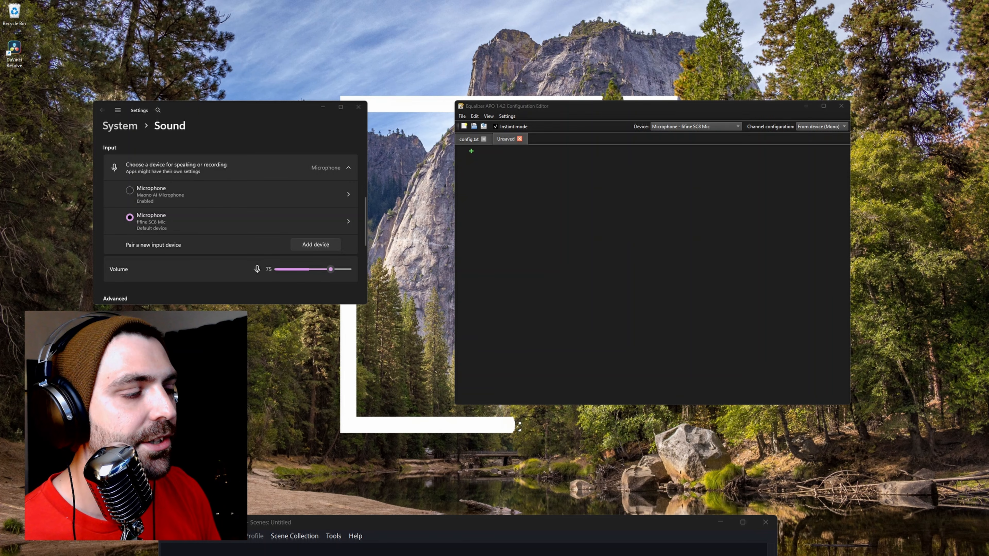
- Bring up the werman/noise-suppression-for-voice GitHub page in the browser and open its releases
{"action": "left_click_drag", "start_coordinate": [441, 516], "coordinate": [412, 188]}
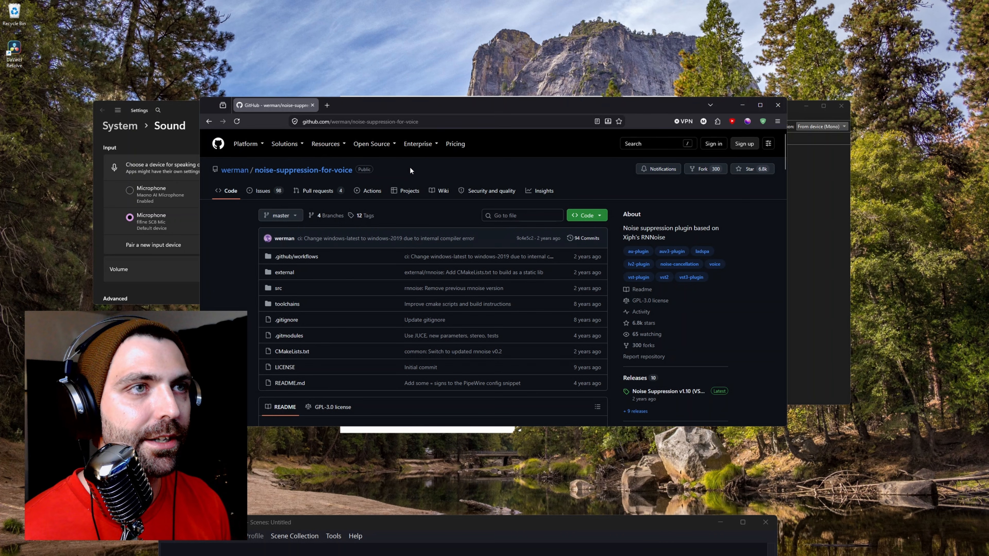
{"action": "scroll", "coordinate": [322, 277], "scroll_direction": "down", "scroll_amount": 4}
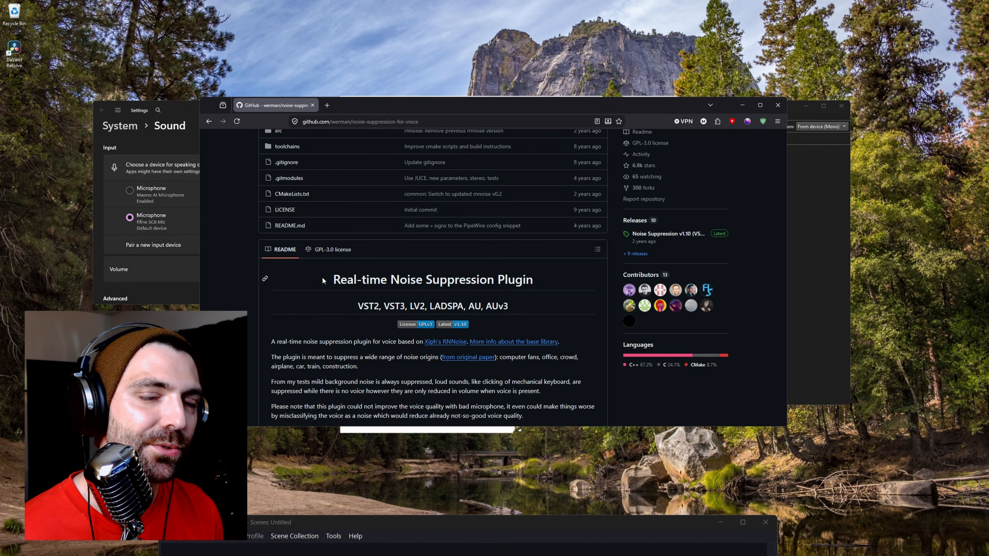
{"action": "scroll", "coordinate": [322, 277], "scroll_direction": "down", "scroll_amount": 10}
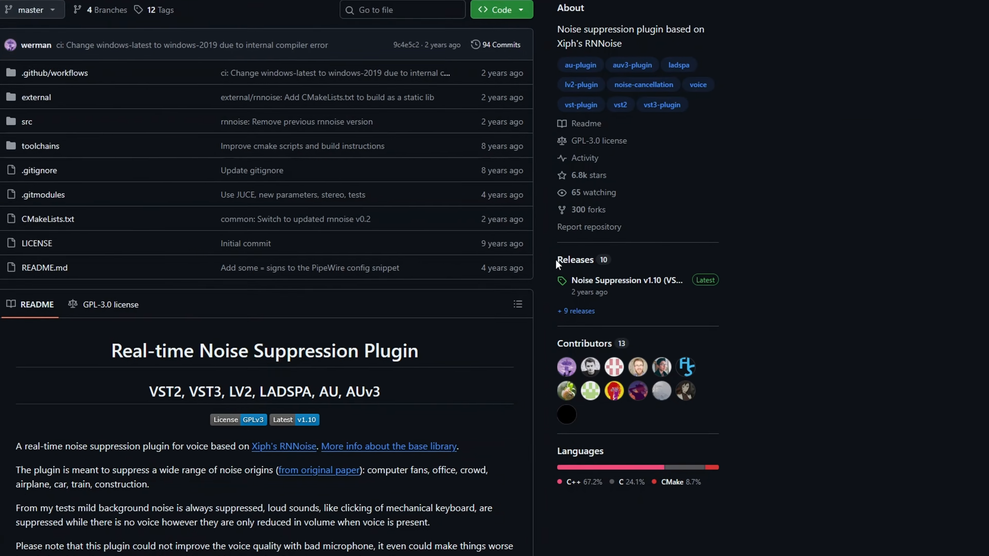
{"action": "left_click", "coordinate": [584, 261]}
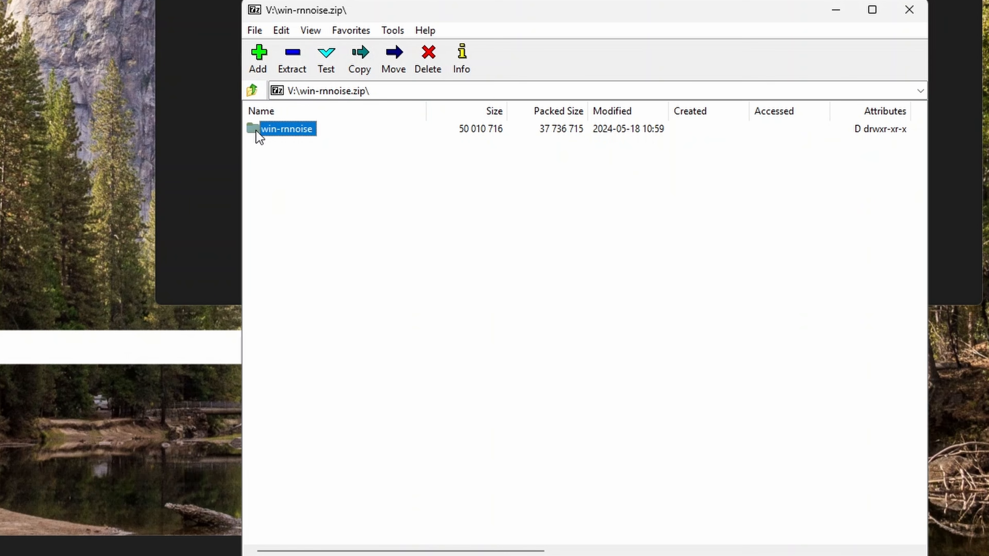
- Browse to win-rnnoise\vst inside win-rnnoise.zip and select all files there
{"action": "double_click", "coordinate": [259, 134]}
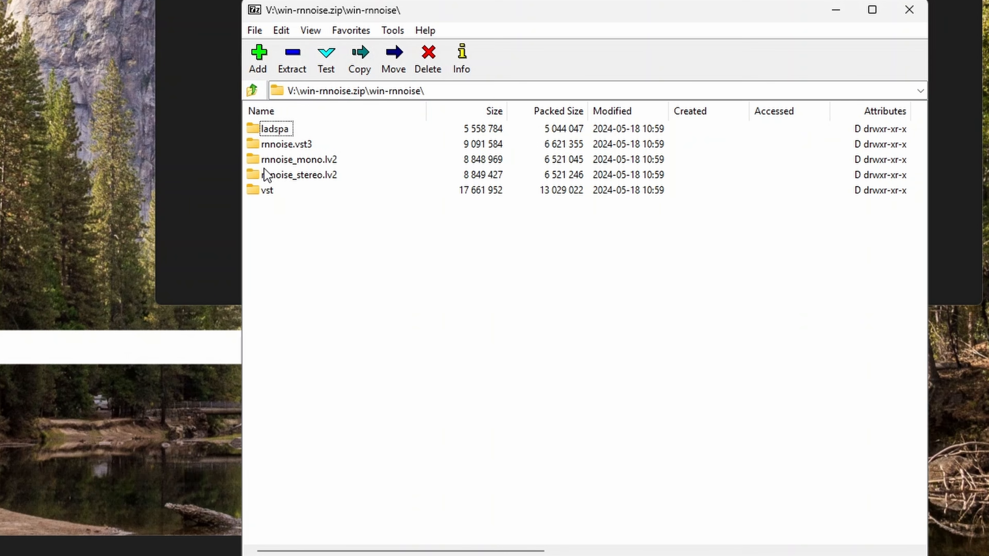
{"action": "double_click", "coordinate": [266, 195]}
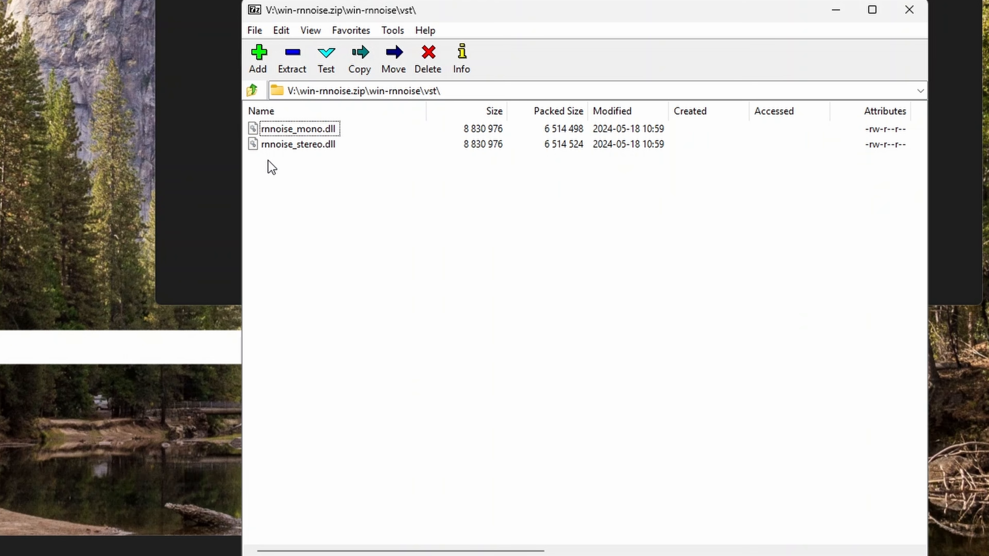
{"action": "key", "text": "ctrl+a"}
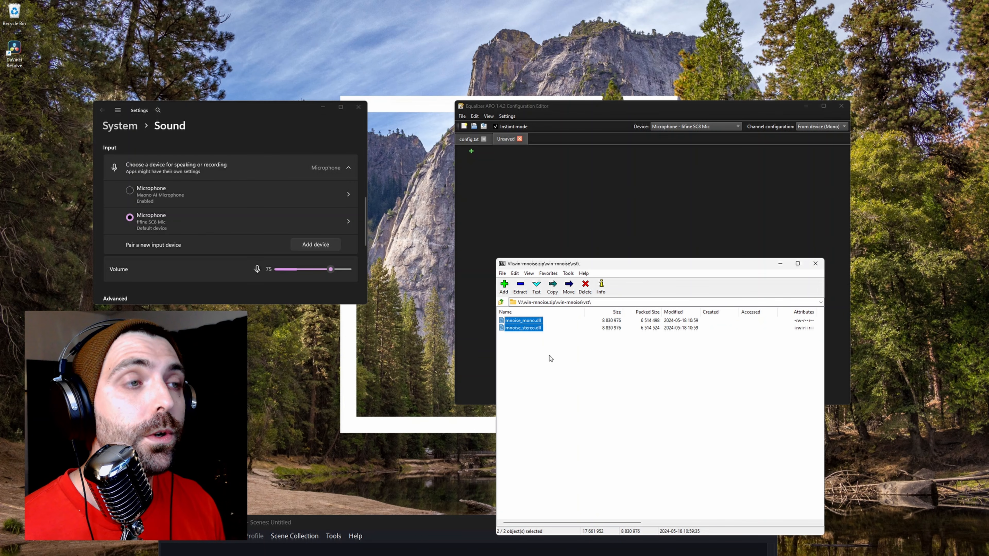
- Select rnnoise_mono.dll and rnnoise_stereo.dll and open the VSTPlugins folder in C:\Program Files\EqualizerAPO to place them
{"action": "left_click", "coordinate": [548, 374]}
{"action": "left_click", "coordinate": [532, 328], "text": "shift"}
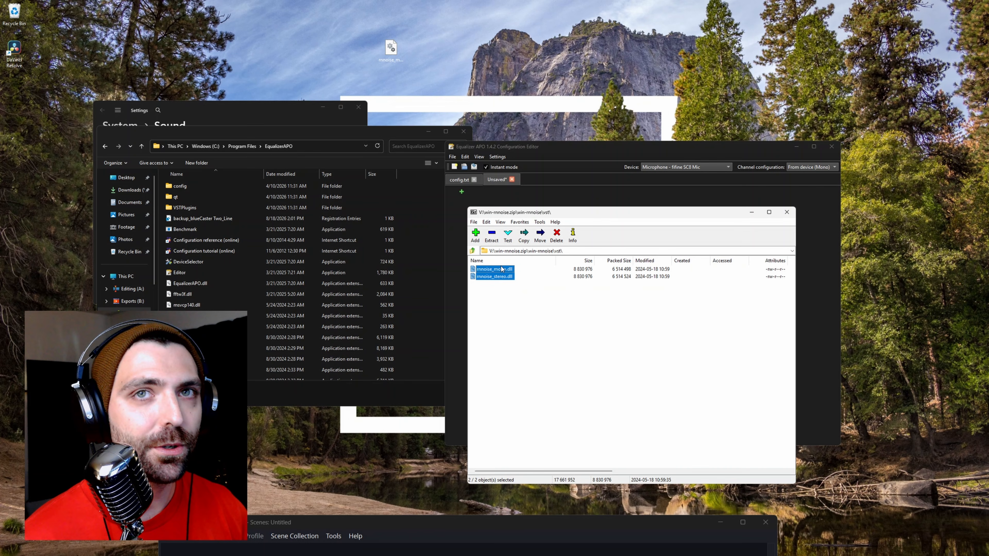
{"action": "double_click", "coordinate": [201, 207]}
{"action": "left_click", "coordinate": [490, 273]}
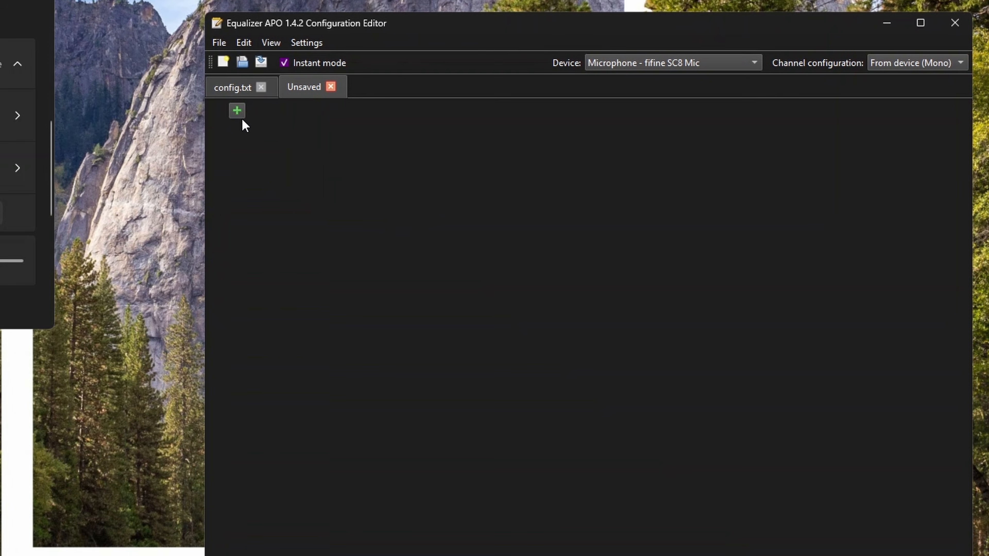
- Add a VST plugin filter to the unsaved configuration
{"action": "left_click", "coordinate": [237, 111]}
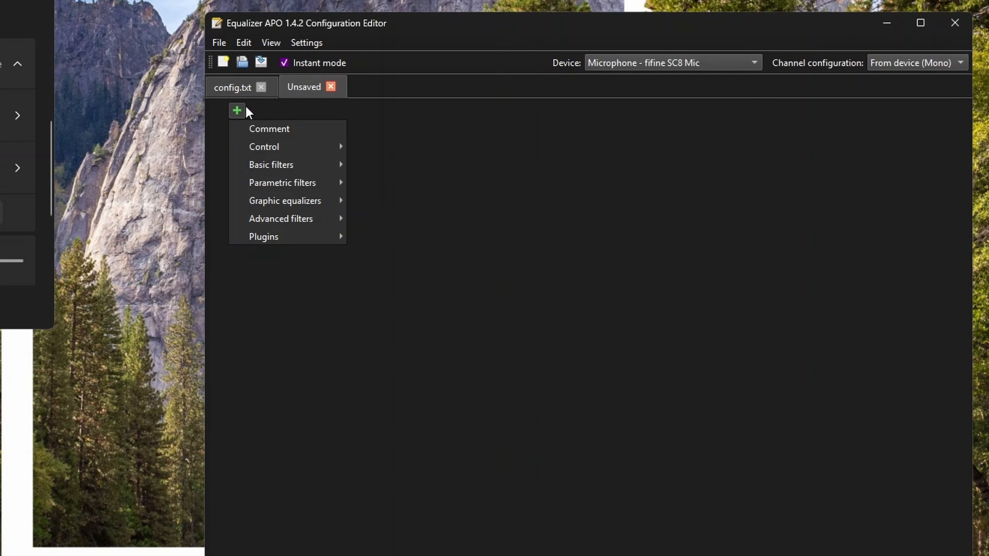
{"action": "mouse_move", "coordinate": [303, 235]}
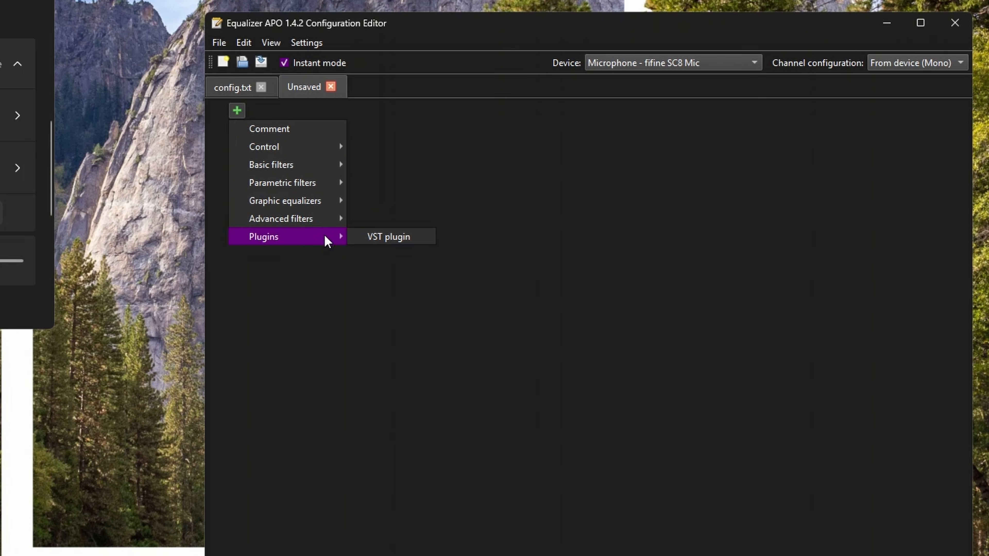
{"action": "left_click", "coordinate": [358, 238]}
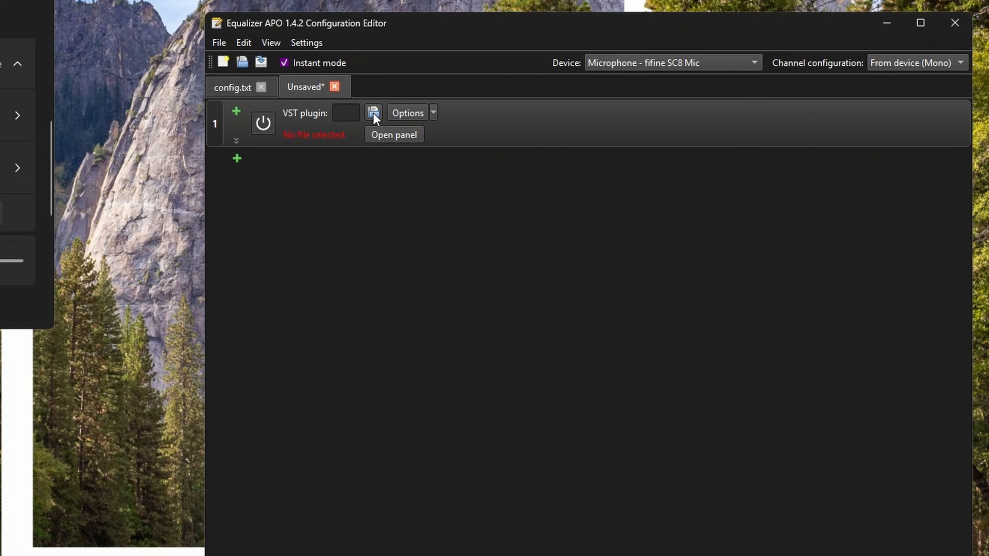
- Load rnnoise_mono.dll from C:\Program Files\EqualizerAPO\VSTPlugins into the VST plugin filter
{"action": "left_click", "coordinate": [373, 114]}
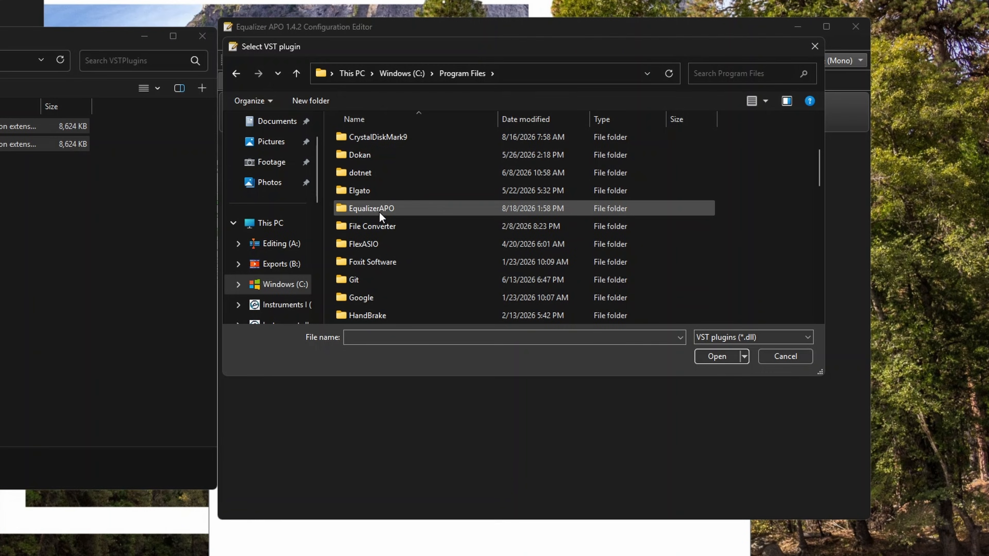
{"action": "double_click", "coordinate": [379, 211]}
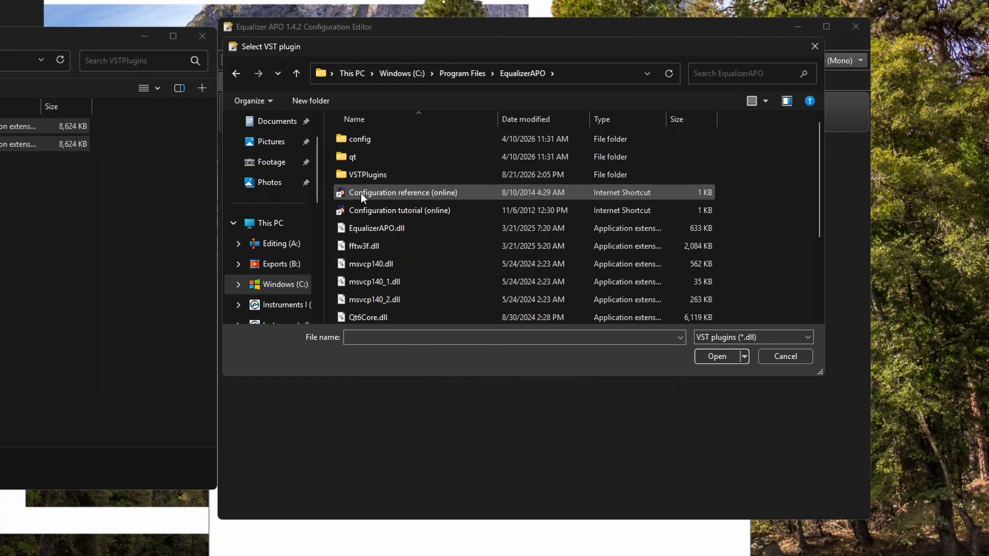
{"action": "double_click", "coordinate": [370, 174]}
{"action": "left_click", "coordinate": [372, 139]}
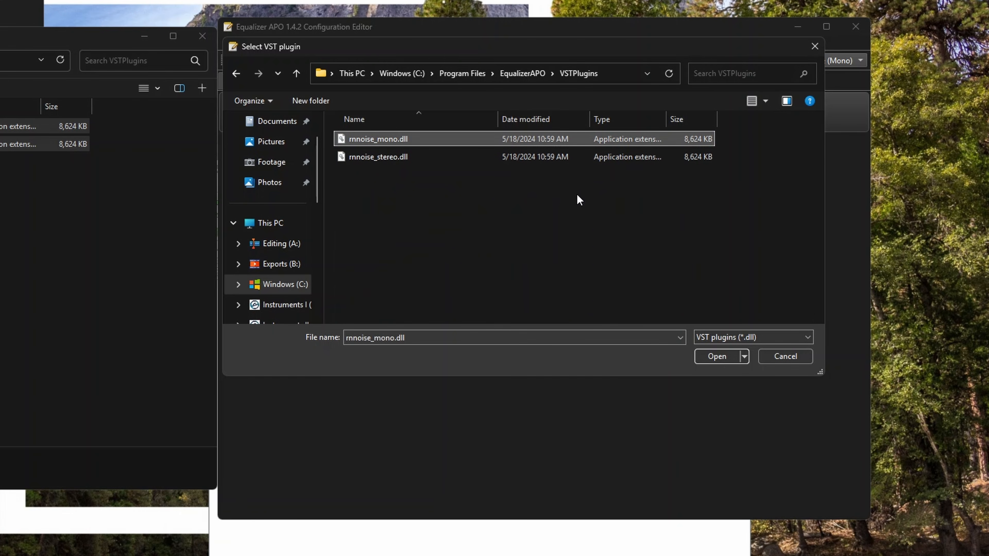
{"action": "left_click", "coordinate": [716, 357]}
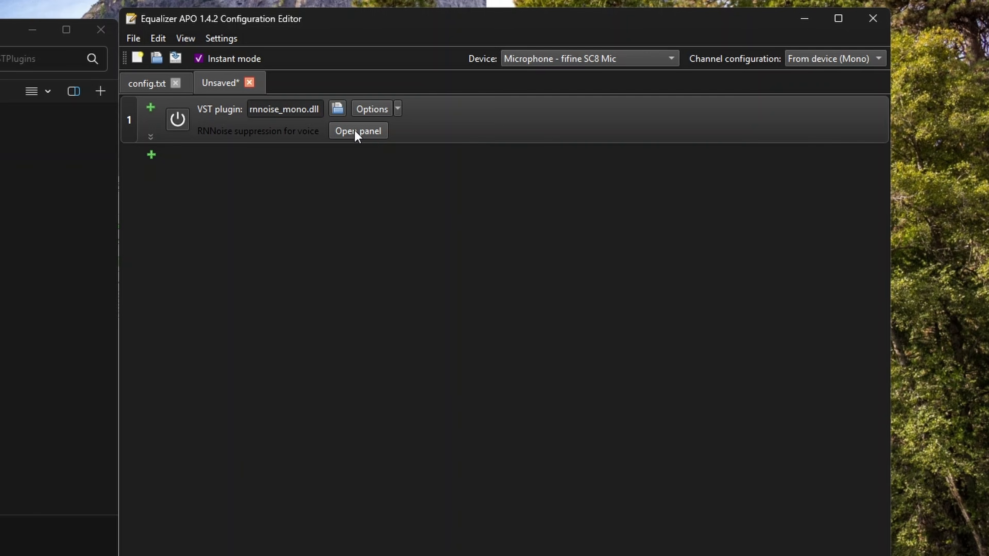
- Look over the RNNoise suppression for voice plugin's panel and accept its settings
{"action": "left_click", "coordinate": [602, 183]}
{"action": "left_click_drag", "start_coordinate": [573, 191], "coordinate": [644, 280]}
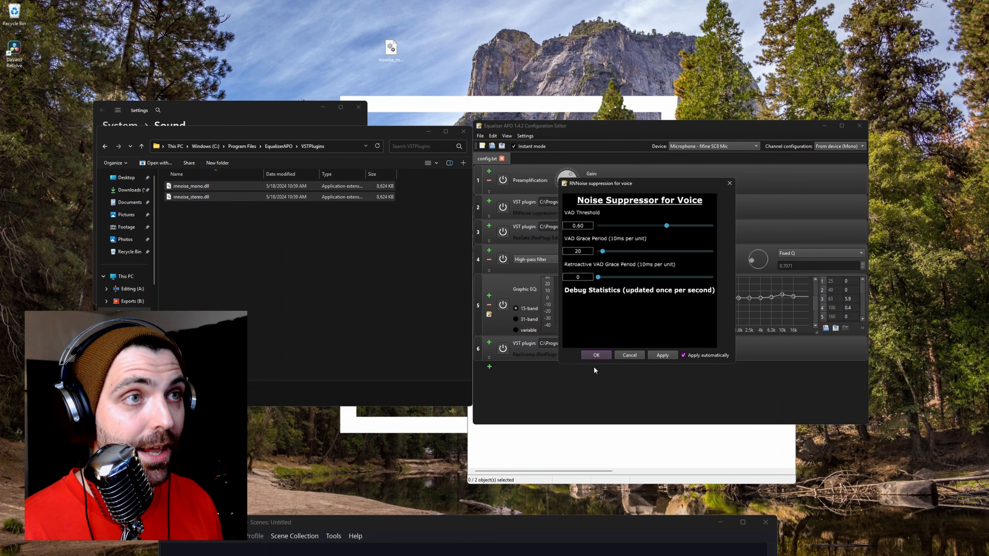
{"action": "left_click", "coordinate": [595, 355]}
{"action": "left_click", "coordinate": [489, 366]}
{"action": "mouse_move", "coordinate": [519, 385]}
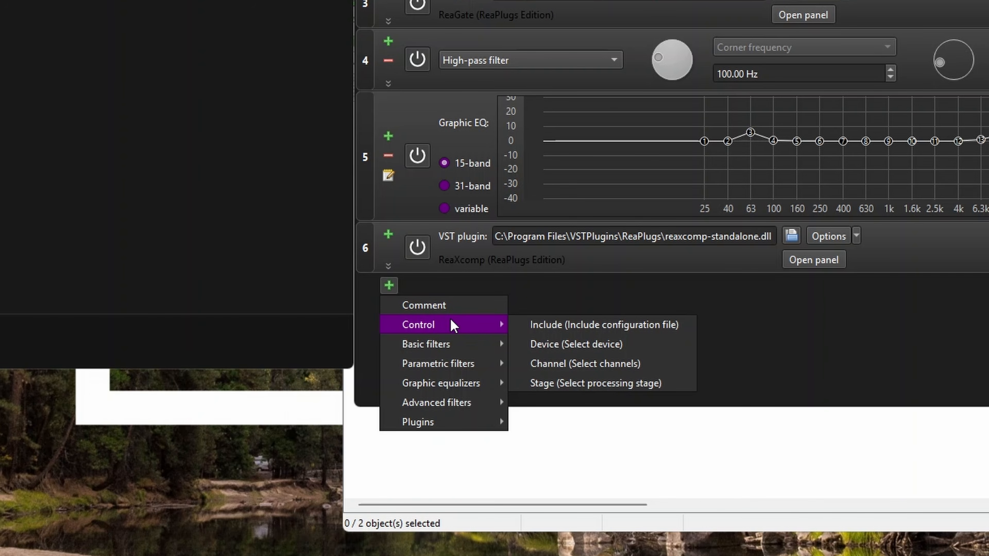
{"action": "mouse_move", "coordinate": [470, 337]}
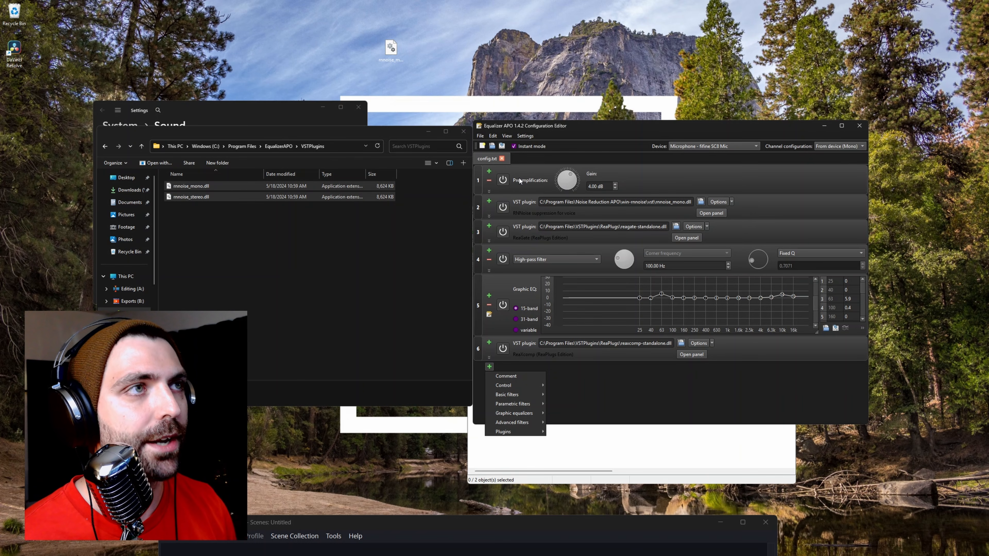
{"action": "left_click", "coordinate": [518, 180]}
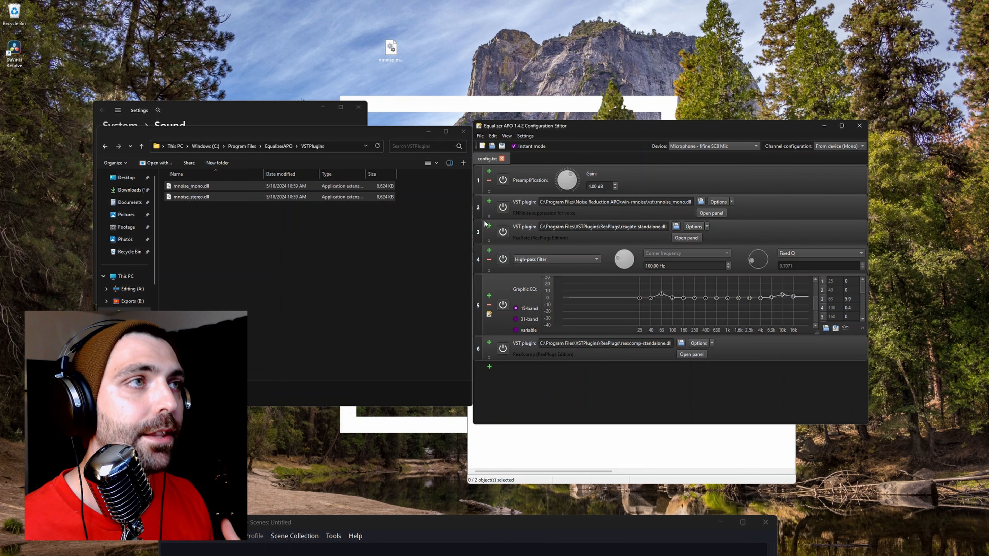
- Turn off the ReaGate, RNNoise and high-pass filters in config.txt to compare the microphone's sound without them
{"action": "left_click", "coordinate": [502, 232]}
{"action": "left_click", "coordinate": [502, 207]}
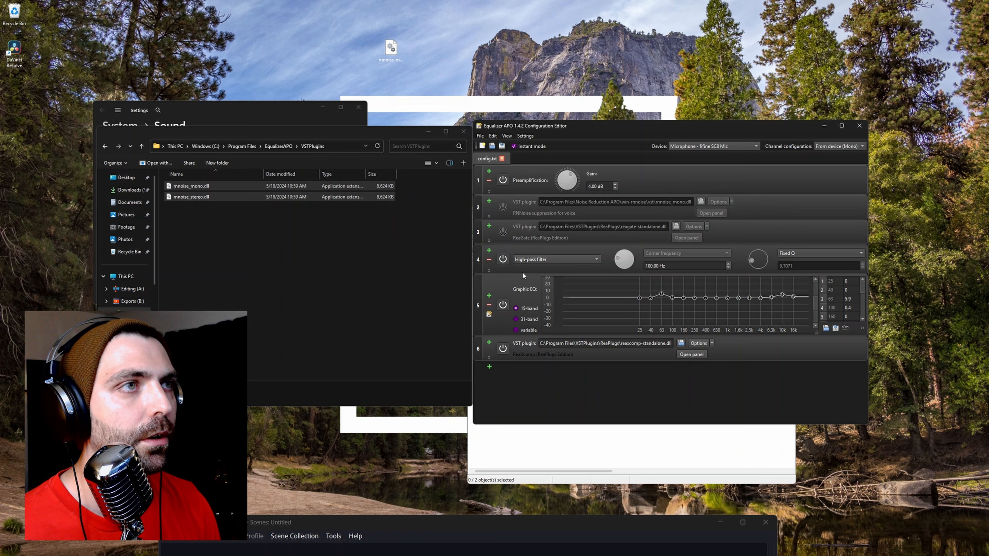
{"action": "left_click", "coordinate": [503, 259]}
{"action": "left_click", "coordinate": [459, 523]}
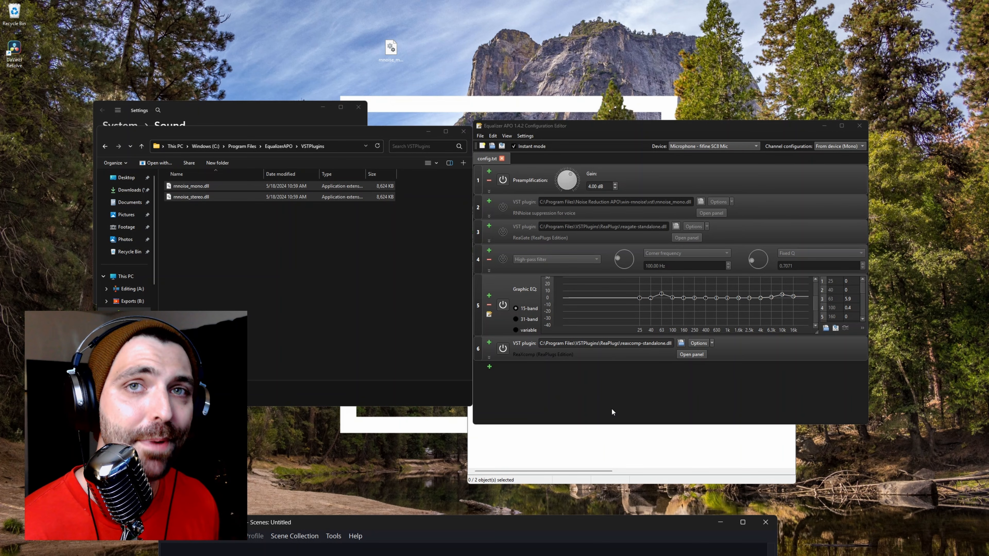
- Turn the high-pass, RNNoise and ReaGate filters back on
{"action": "left_click", "coordinate": [504, 257]}
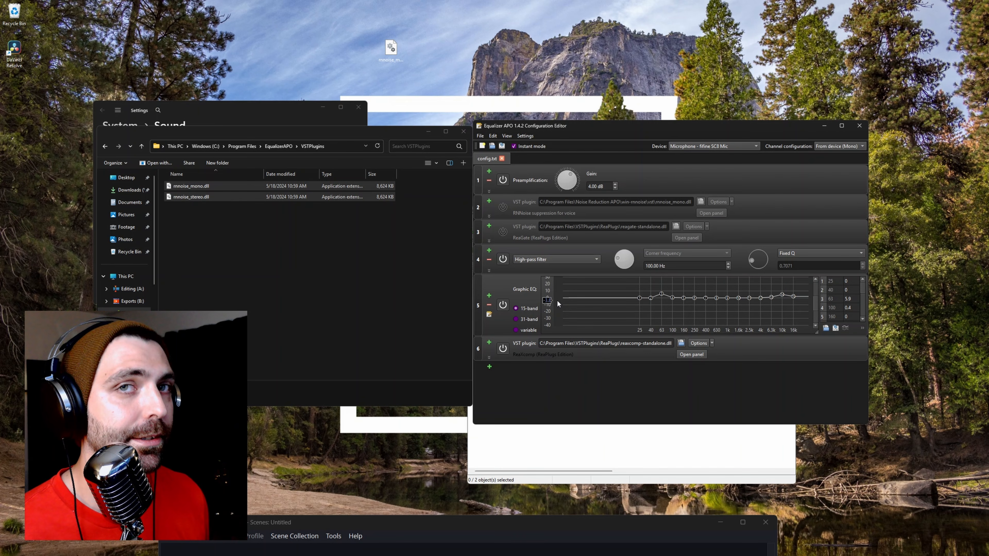
{"action": "left_click", "coordinate": [502, 207]}
{"action": "left_click", "coordinate": [504, 229]}
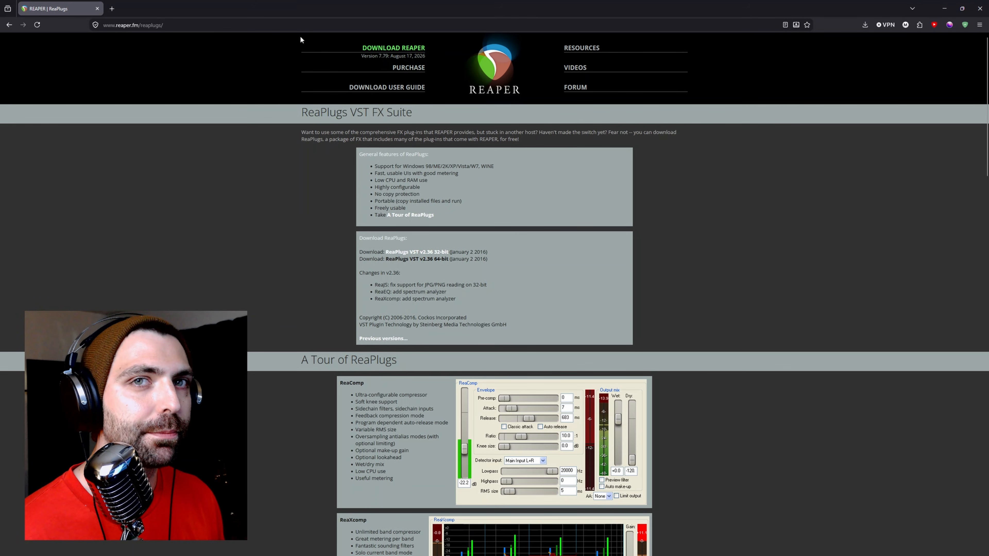
- Switch to the browser, download the 64-bit ReaPlugs VST v2.36 installer from reaper.fm/reaplugs, and open reaplugs236_x64-install.exe
{"action": "left_click_drag", "start_coordinate": [272, 46], "coordinate": [698, 208]}
{"action": "left_click", "coordinate": [764, 215]}
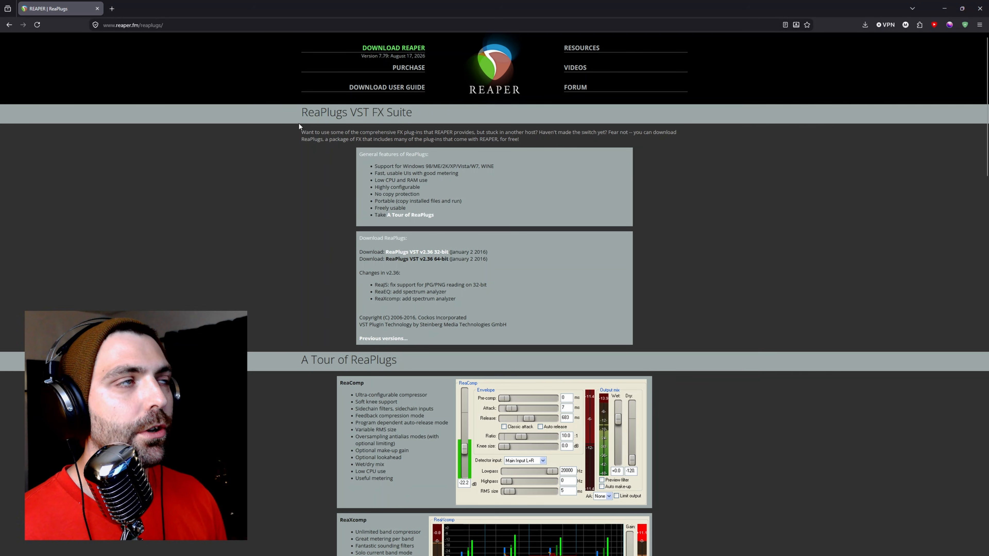
{"action": "left_click_drag", "start_coordinate": [300, 126], "coordinate": [432, 120]}
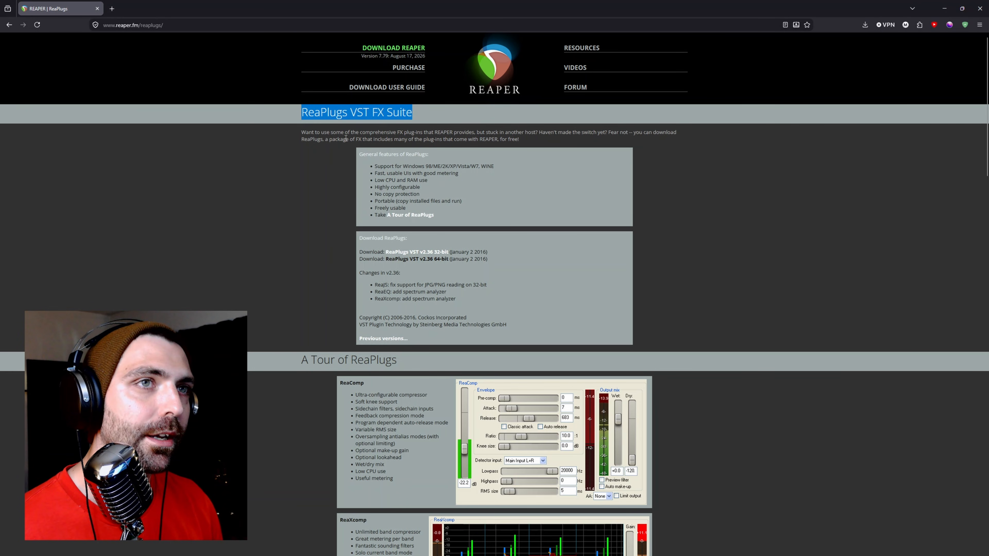
{"action": "left_click", "coordinate": [302, 159]}
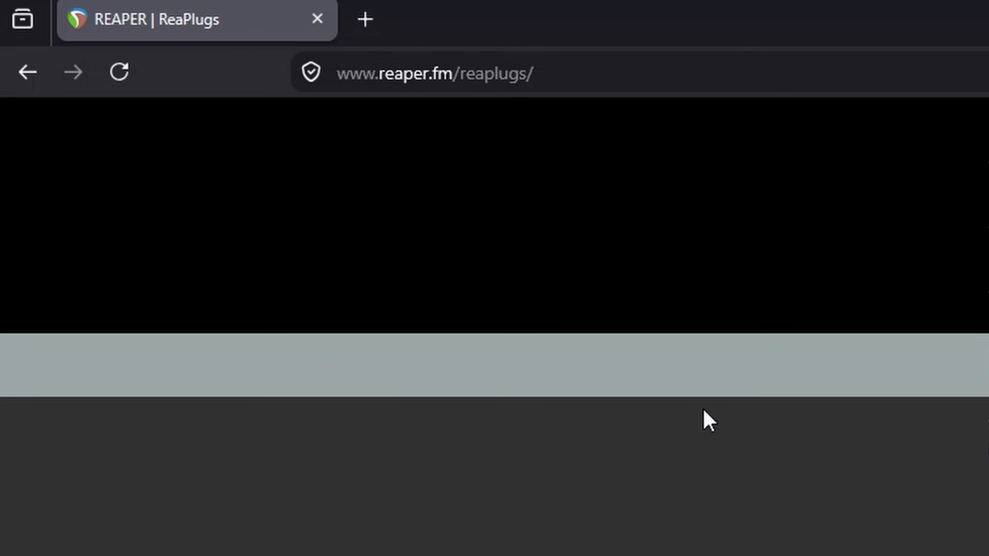
{"action": "left_click", "coordinate": [277, 228]}
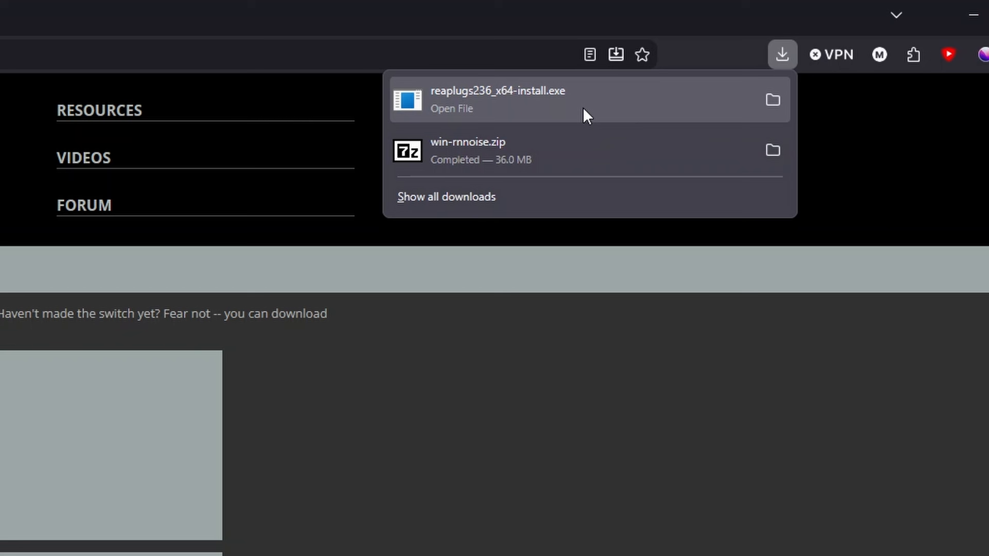
{"action": "left_click", "coordinate": [565, 102]}
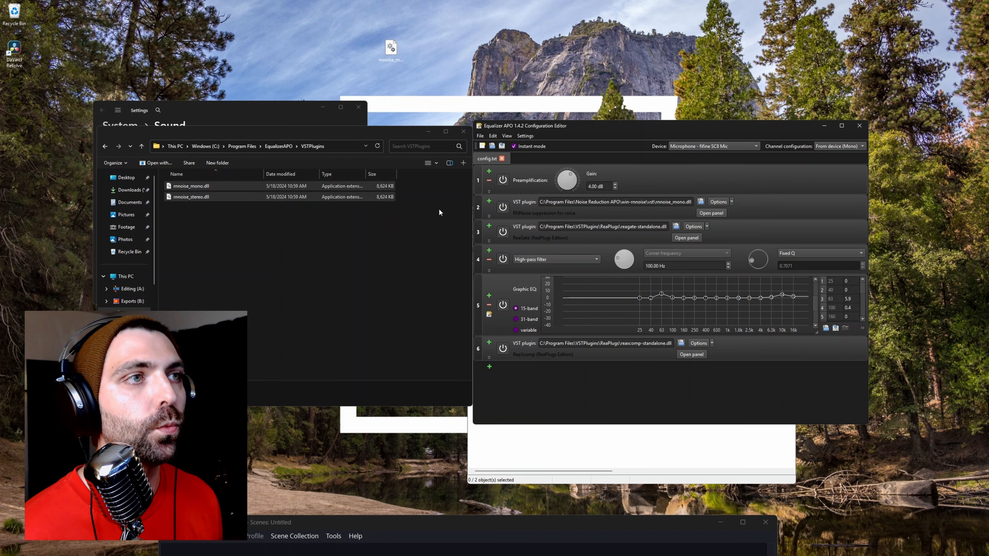
- Add a VST plugin filter after ReaXcomp and pick reagate-standalone.dll in C:\Program Files\VSTPlugins\ReaPlugs for it
{"action": "left_click", "coordinate": [489, 366]}
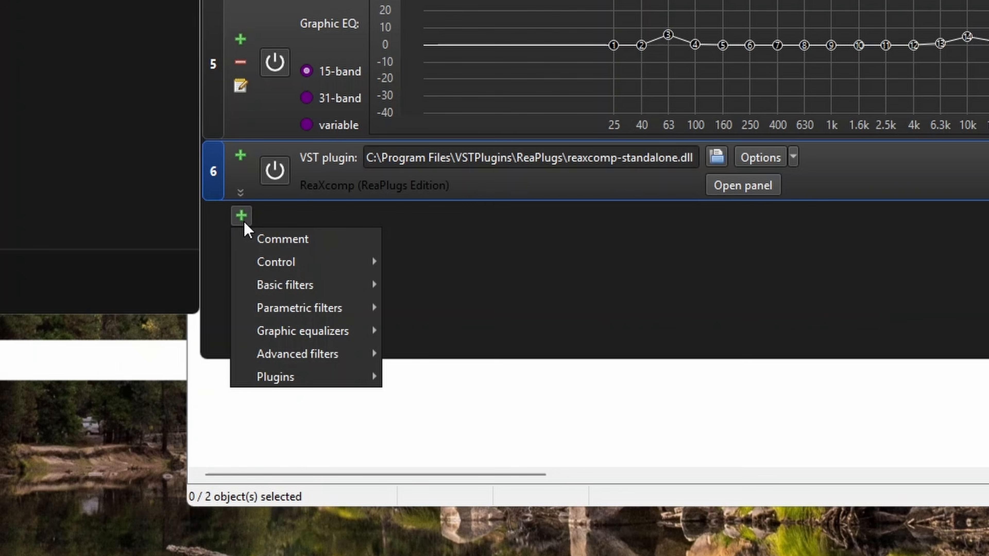
{"action": "mouse_move", "coordinate": [540, 431]}
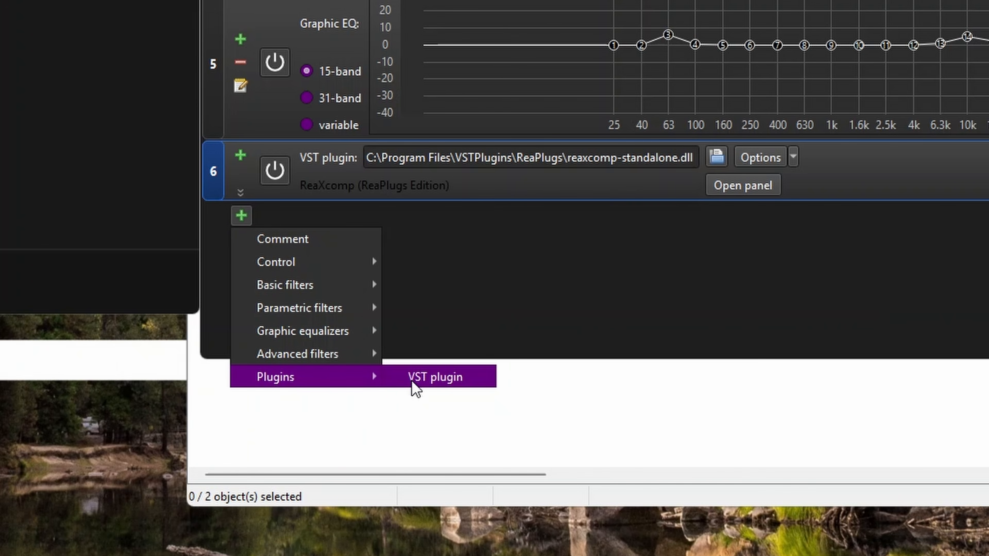
{"action": "left_click", "coordinate": [413, 383]}
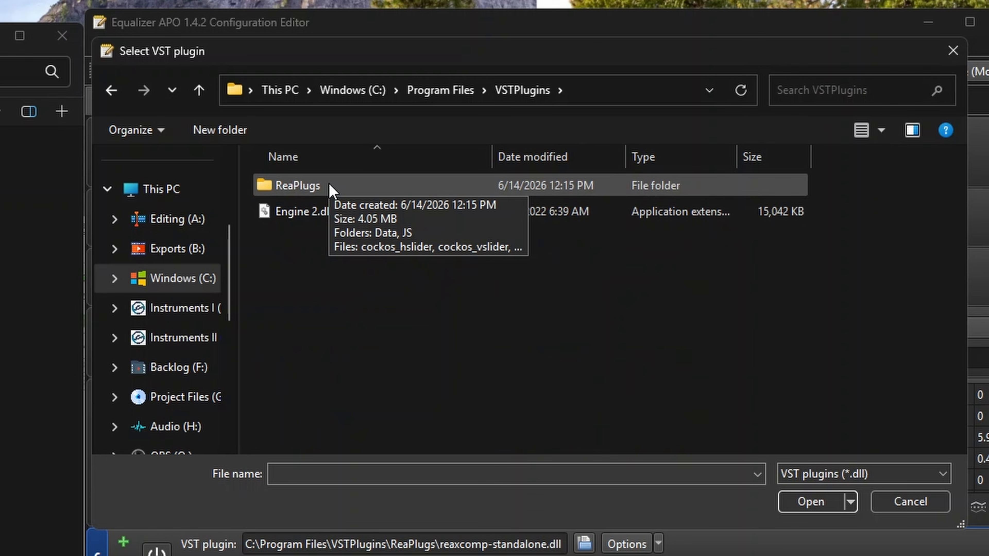
{"action": "double_click", "coordinate": [329, 183]}
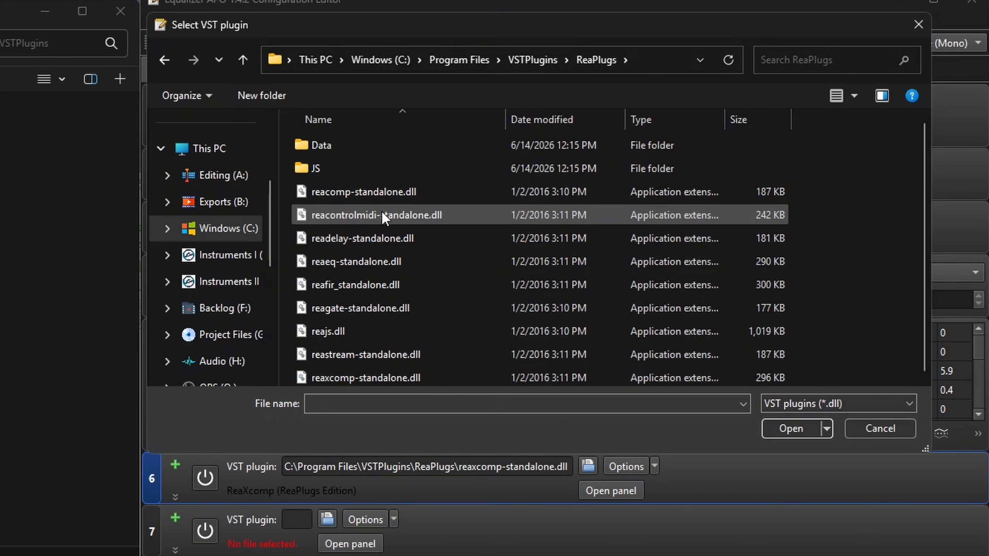
{"action": "left_click", "coordinate": [311, 314]}
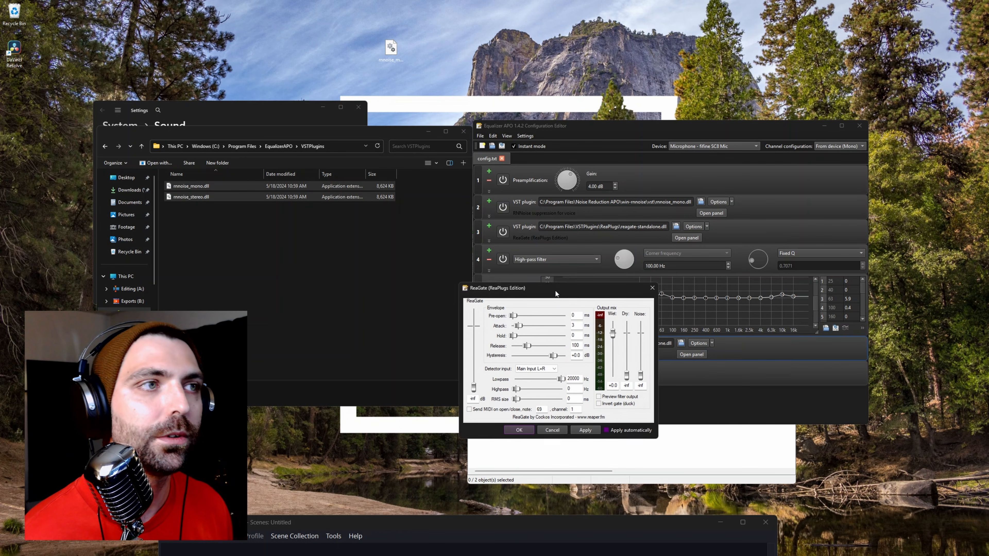
- Review the noise gate settings in the ReaGate panel and close it without applying changes
{"action": "left_click_drag", "start_coordinate": [555, 290], "coordinate": [766, 240]}
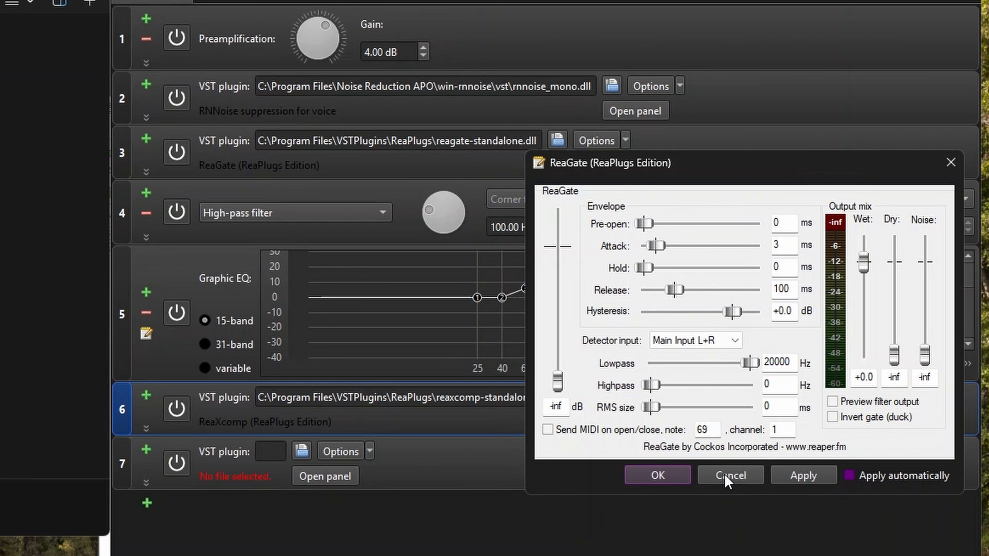
{"action": "left_click", "coordinate": [728, 480]}
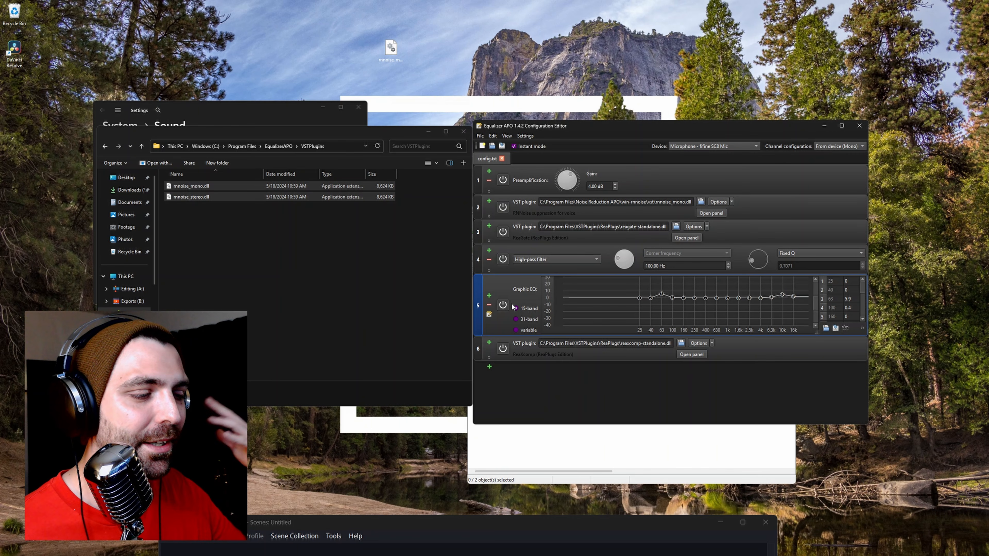
{"action": "left_click", "coordinate": [515, 351]}
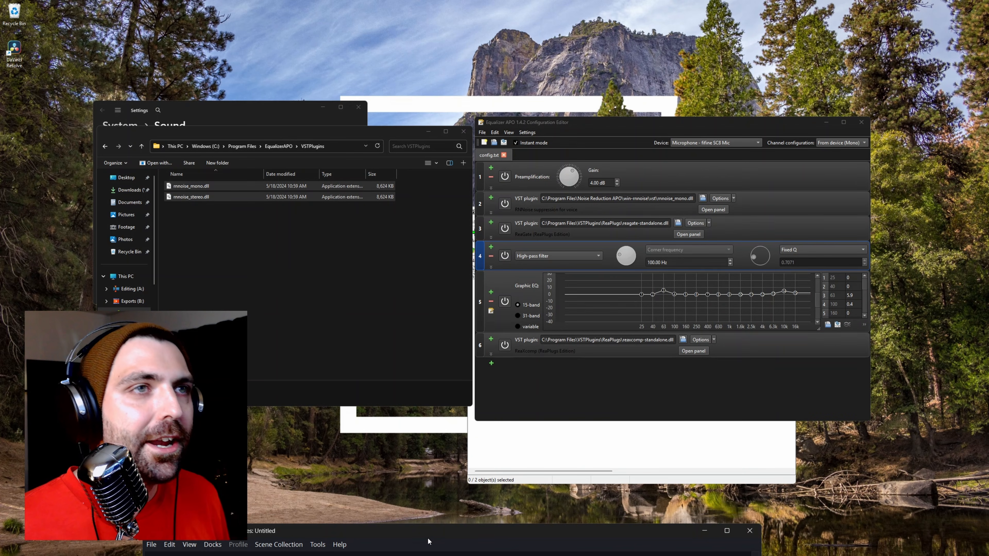
- Switch to OBS and open the filters of the Audio Input Capture source
{"action": "left_click_drag", "start_coordinate": [410, 533], "coordinate": [398, 130]}
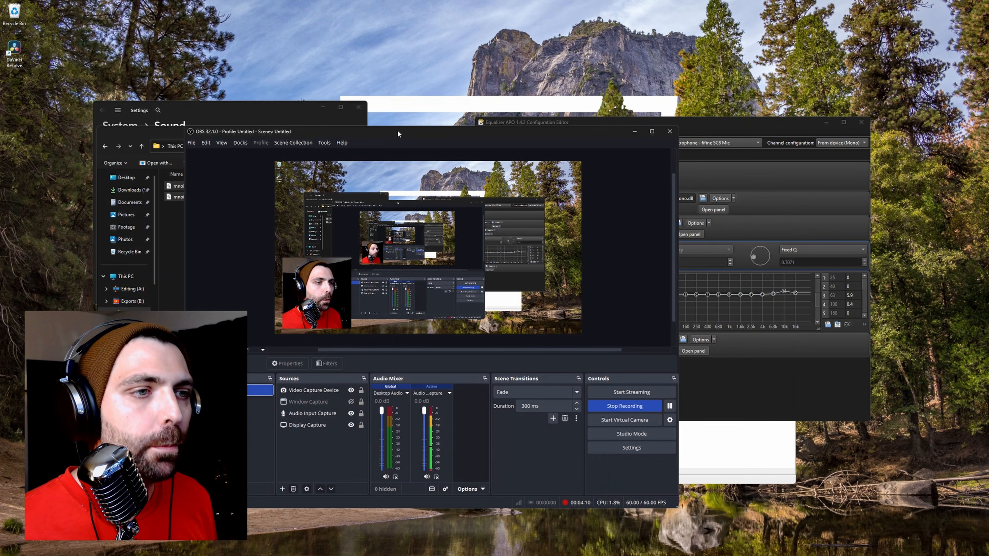
{"action": "left_click", "coordinate": [316, 409]}
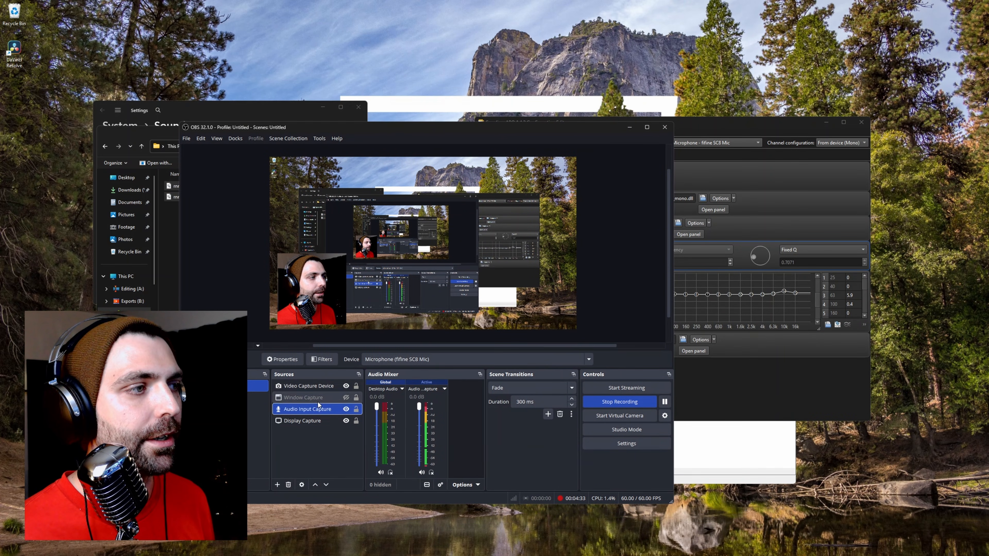
{"action": "right_click", "coordinate": [309, 406]}
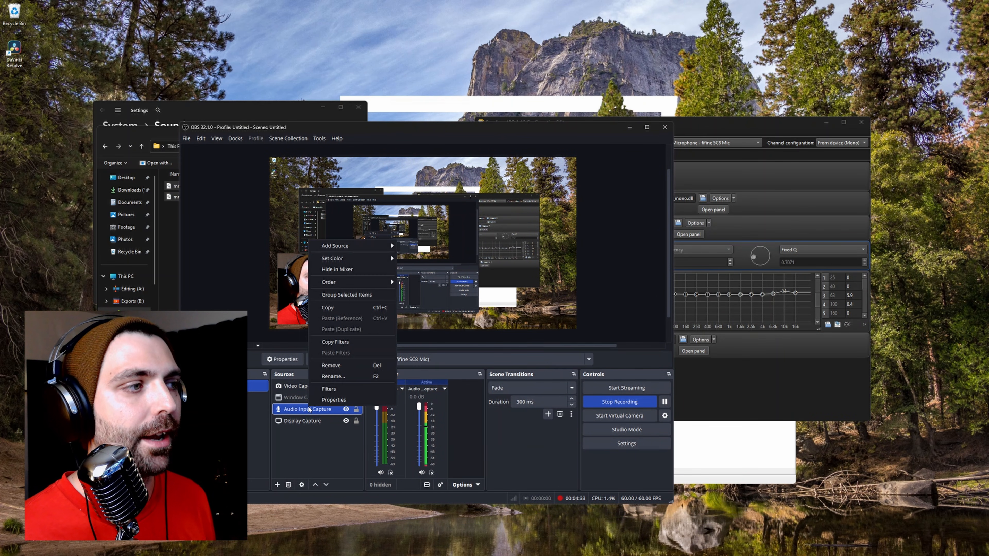
{"action": "left_click", "coordinate": [355, 390]}
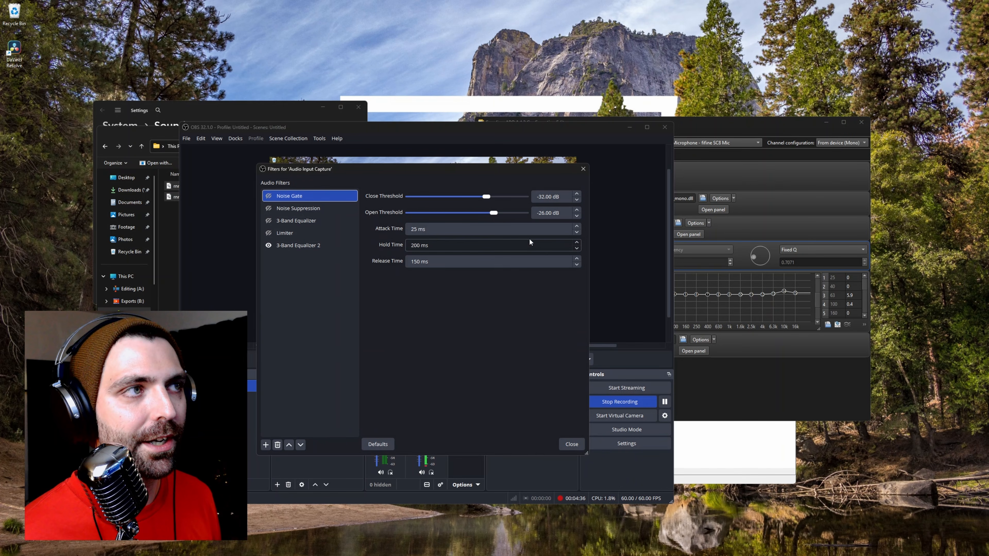
- Inspect the source's 3-Band Equalizer and Noise Suppression filter settings, and return to the Equalizer APO Configuration Editor
{"action": "left_click", "coordinate": [312, 249]}
{"action": "left_click", "coordinate": [311, 238]}
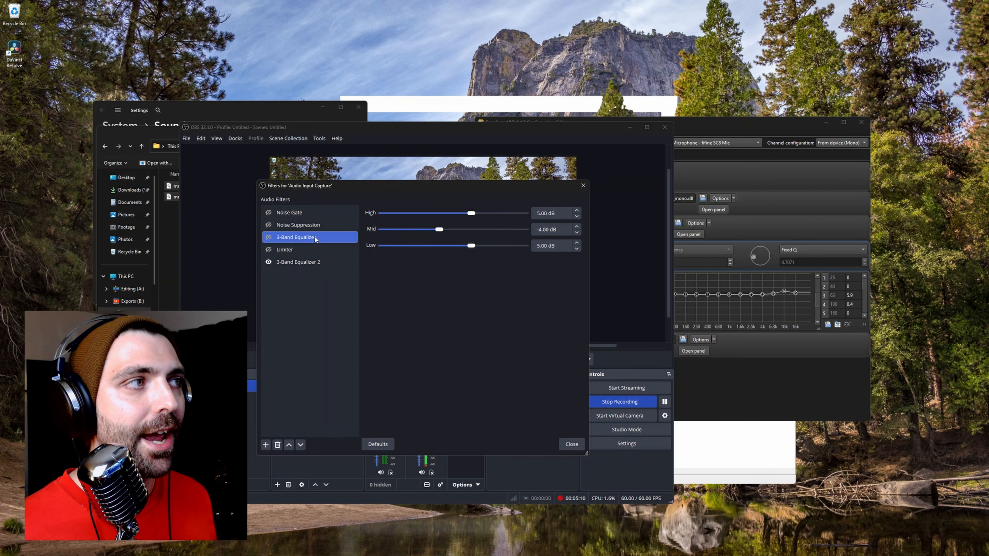
{"action": "left_click", "coordinate": [306, 226]}
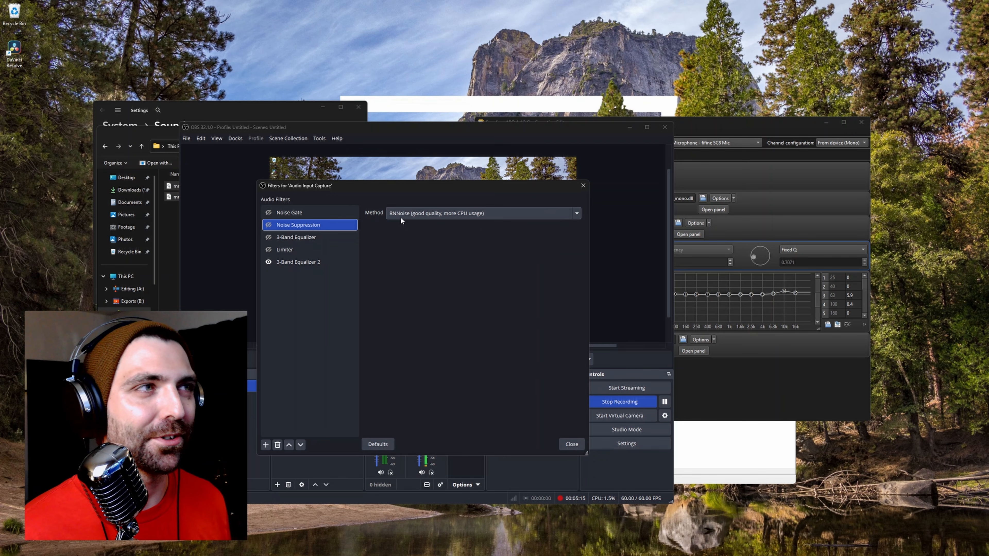
{"action": "left_click", "coordinate": [771, 162]}
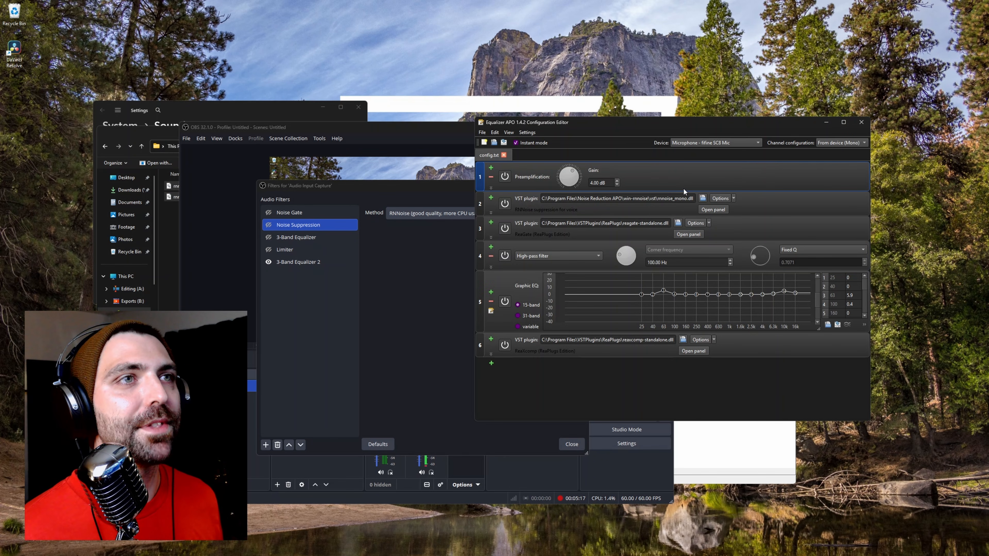
- Bring the OBS audio filters window forward beside the Configuration Editor to compare both filter chains, and close the filters window
{"action": "left_click", "coordinate": [389, 242]}
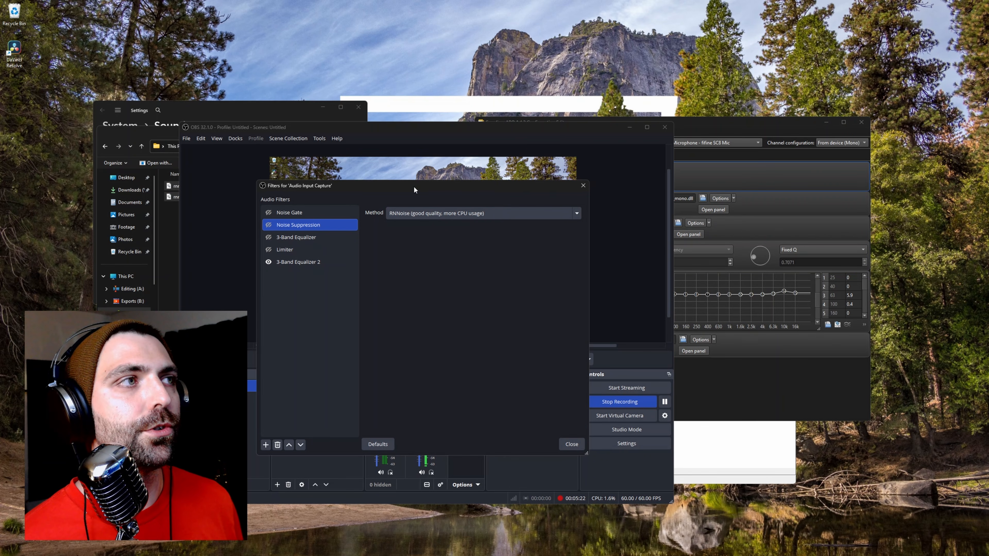
{"action": "left_click_drag", "start_coordinate": [728, 121], "coordinate": [825, 72]}
{"action": "mouse_move", "coordinate": [426, 186]}
{"action": "left_mouse_down"}
{"action": "mouse_move", "coordinate": [473, 151]}
{"action": "mouse_move", "coordinate": [415, 188]}
{"action": "left_mouse_up"}
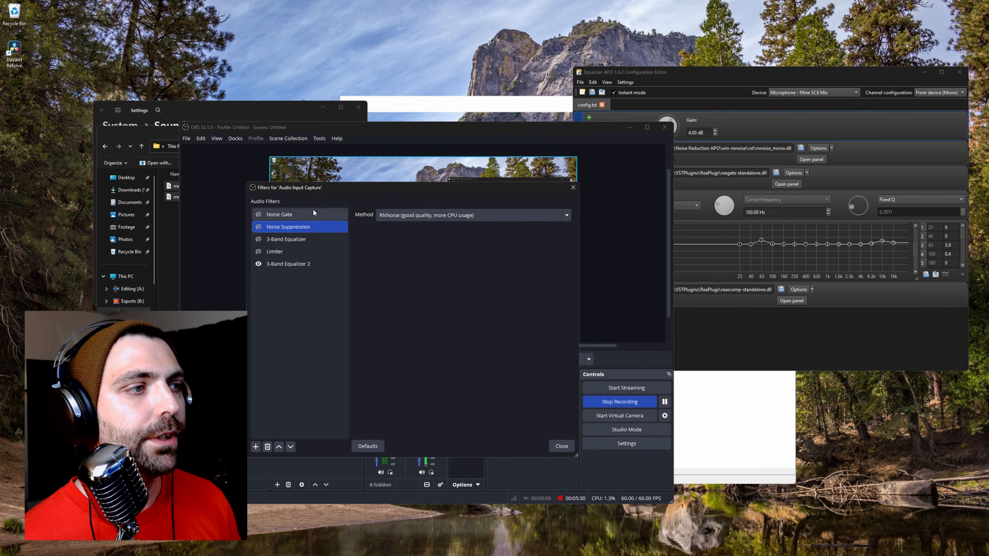
{"action": "left_click", "coordinate": [561, 447]}
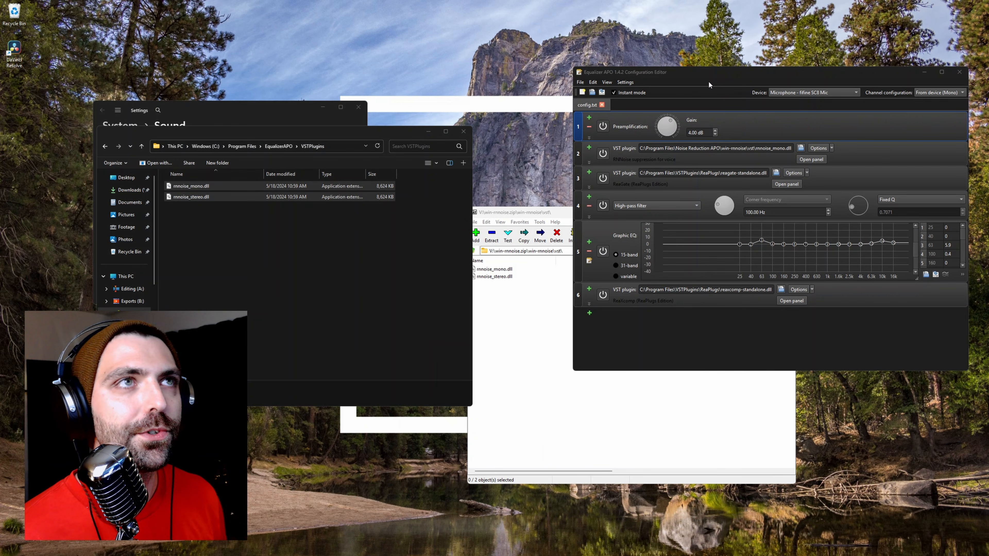
- Check the Configuration Editor's resource usage in Task Manager filtered by "equalizer", and close the editor
{"action": "left_click_drag", "start_coordinate": [692, 71], "coordinate": [470, 118]}
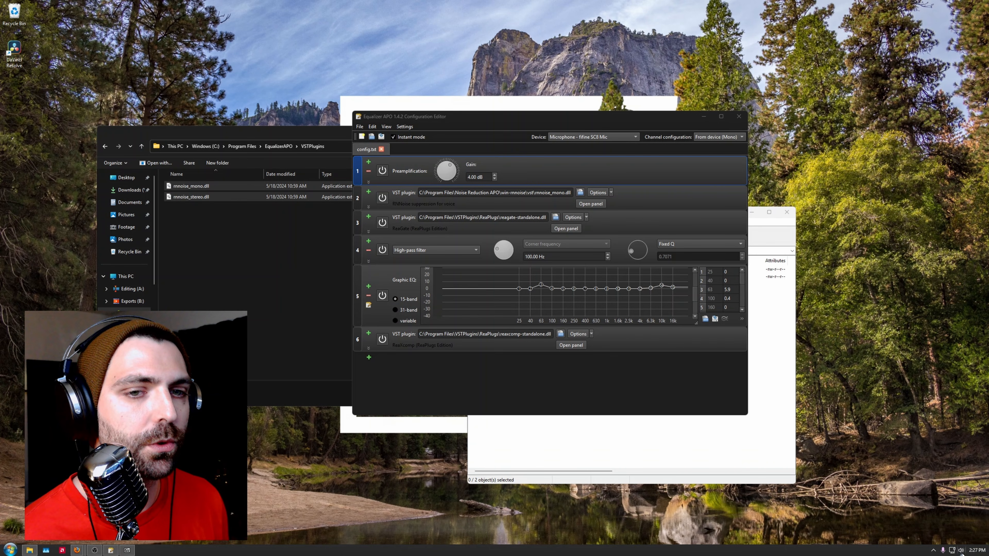
{"action": "left_click_drag", "start_coordinate": [562, 129], "coordinate": [688, 128]}
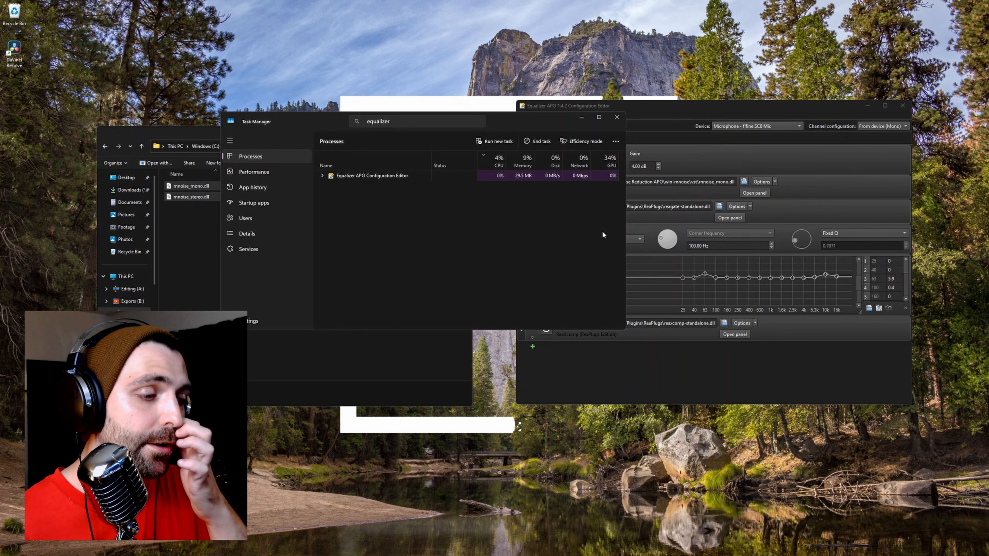
{"action": "left_click", "coordinate": [667, 369]}
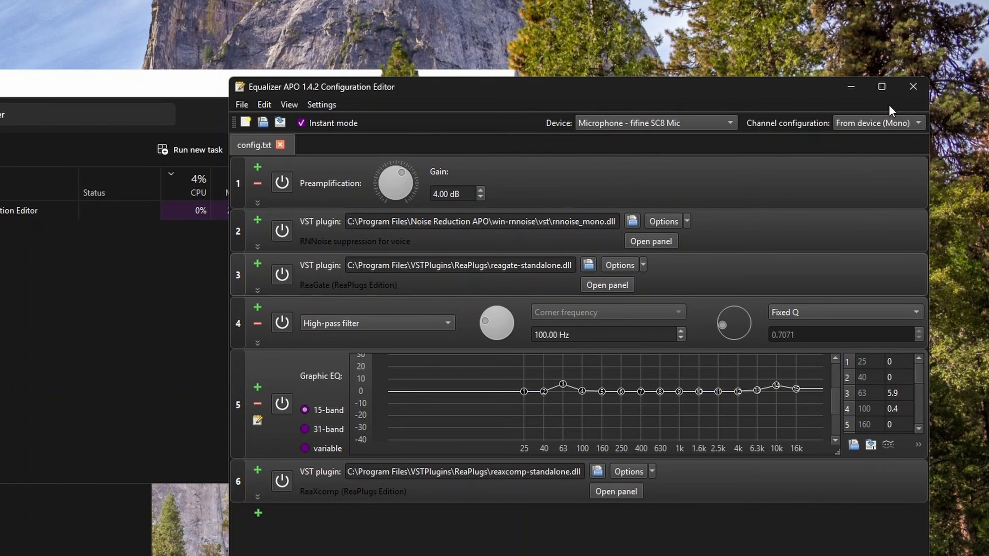
{"action": "left_click", "coordinate": [914, 87]}
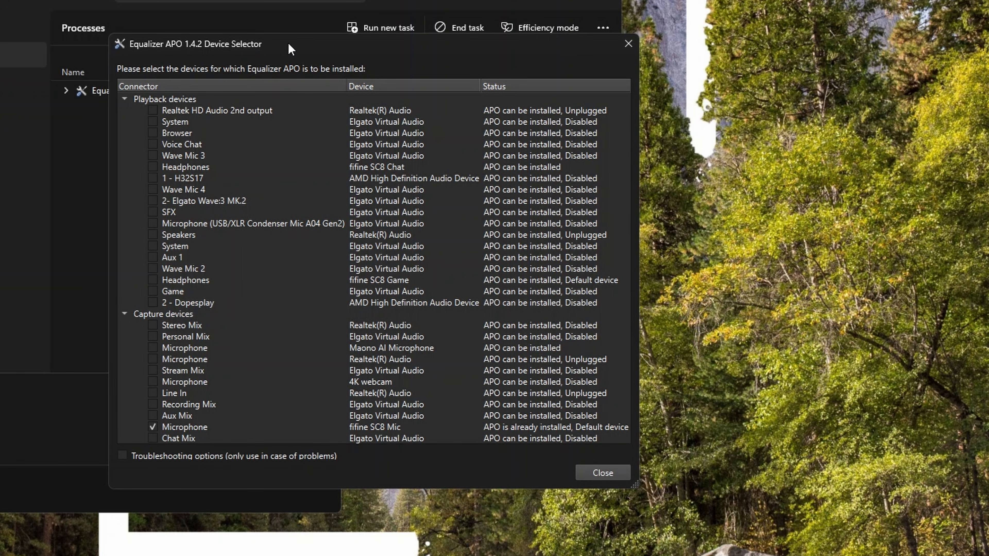
- Move the Device Selector beside Task Manager and deselect the fifine SC8 Mic capture device
{"action": "left_click_drag", "start_coordinate": [286, 44], "coordinate": [578, 78]}
{"action": "left_click", "coordinate": [449, 409]}
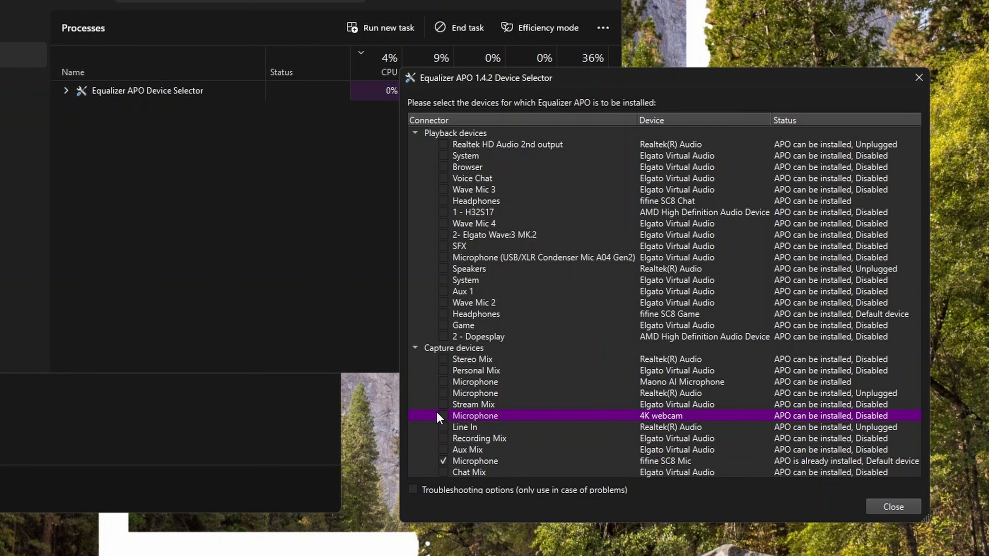
{"action": "left_click", "coordinate": [444, 416]}
{"action": "left_click", "coordinate": [443, 461]}
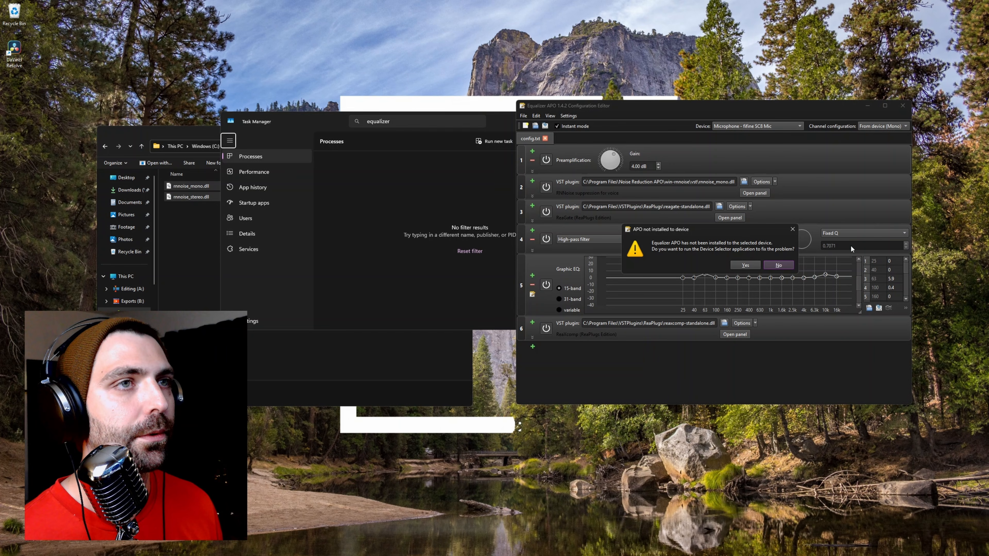
- Decline running the Device Selector from the reopened Configuration Editor and place the editor window beside Task Manager
{"action": "left_click", "coordinate": [777, 265]}
{"action": "left_click", "coordinate": [735, 127]}
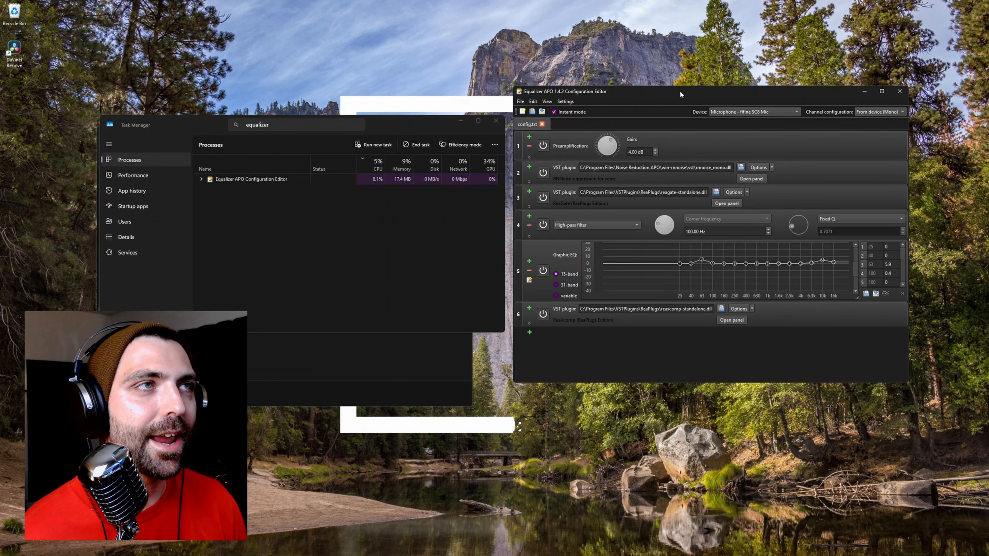
{"action": "left_click_drag", "start_coordinate": [680, 93], "coordinate": [634, 91]}
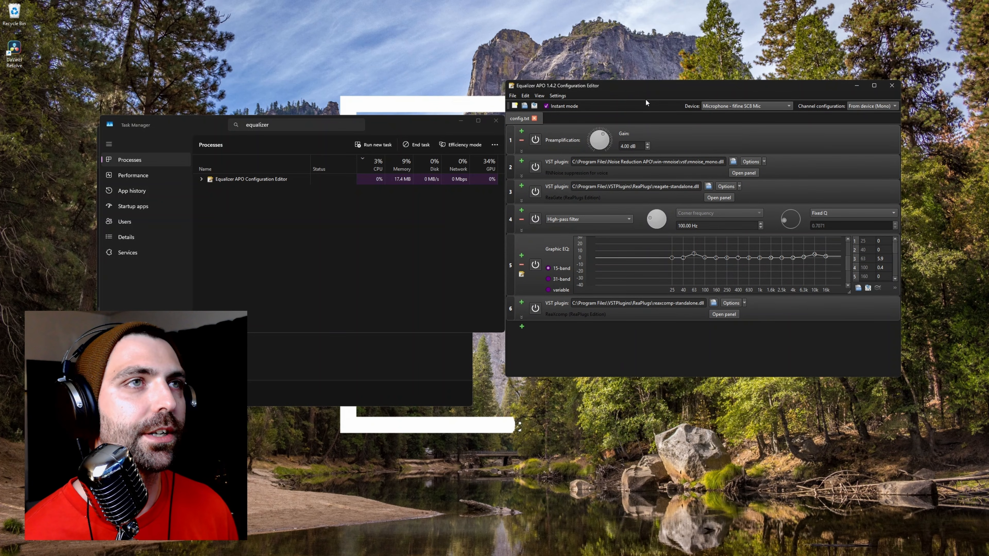